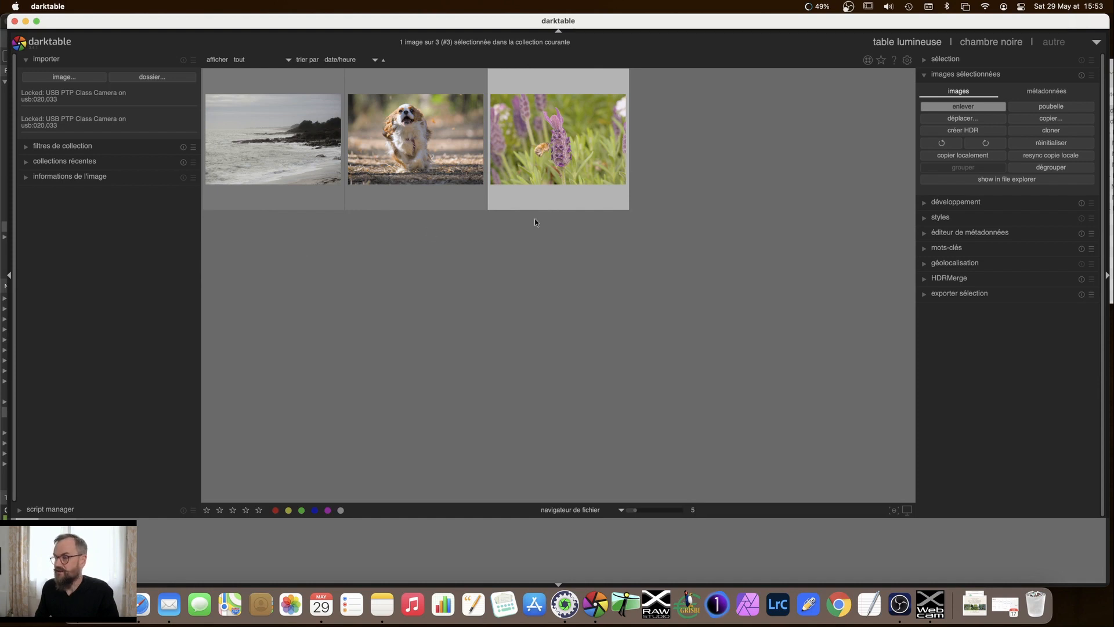
# - Open the photo of the bee and lavender in the darkroom for editing and look through its module groups
pyautogui.moveTo(565, 153)
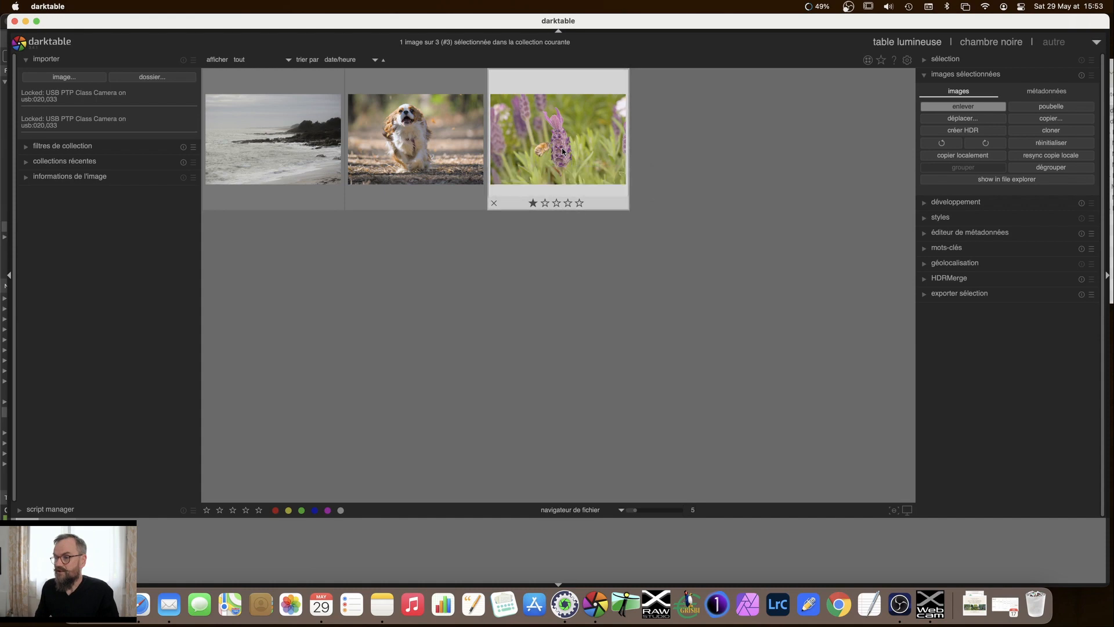
pyautogui.doubleClick(563, 151)
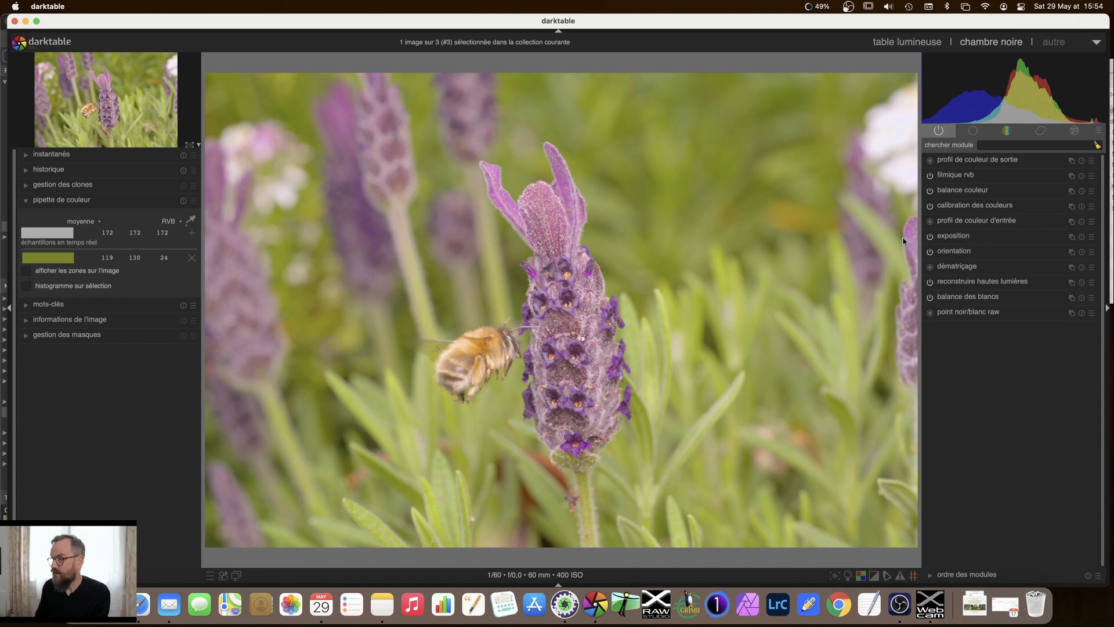
pyautogui.click(974, 131)
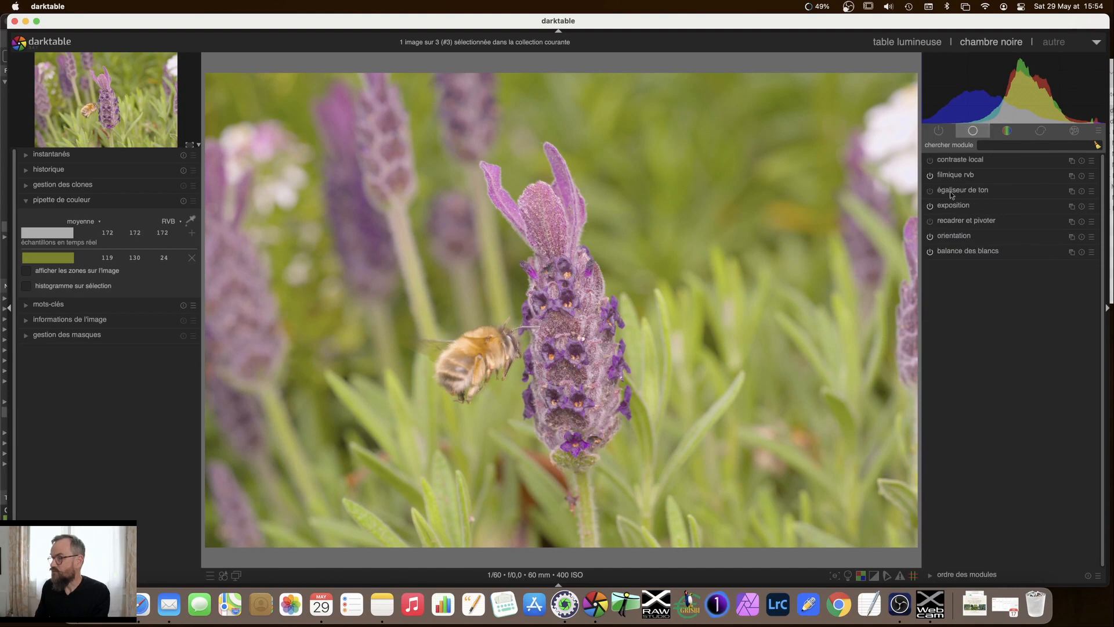
pyautogui.click(940, 131)
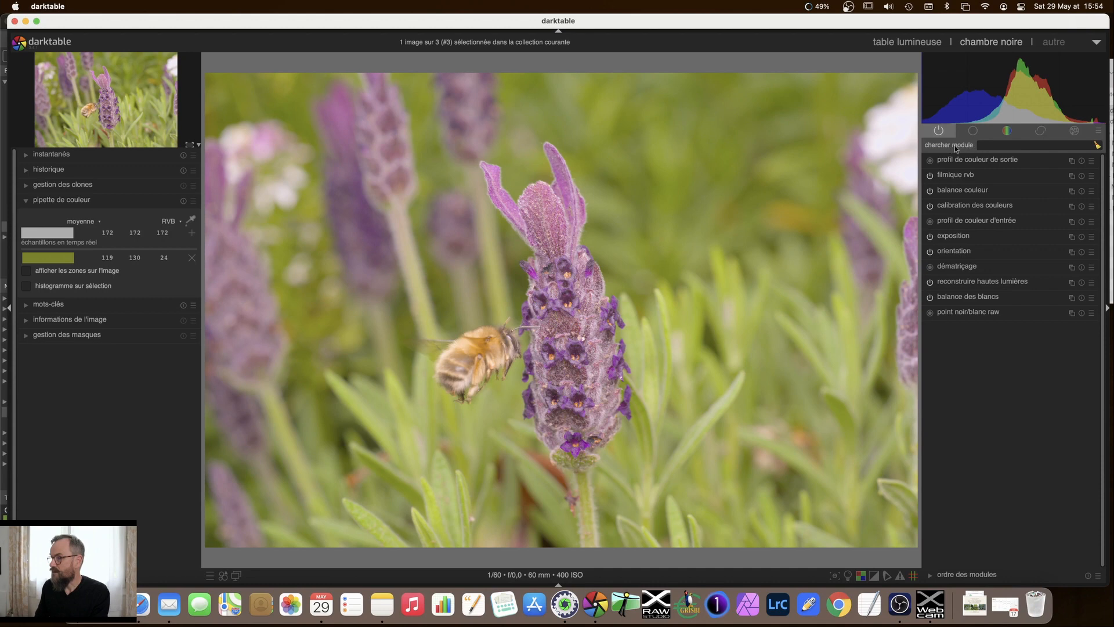
# - Search the modules for "égal", expand égaliseur de ton and switch it on
pyautogui.click(979, 146)
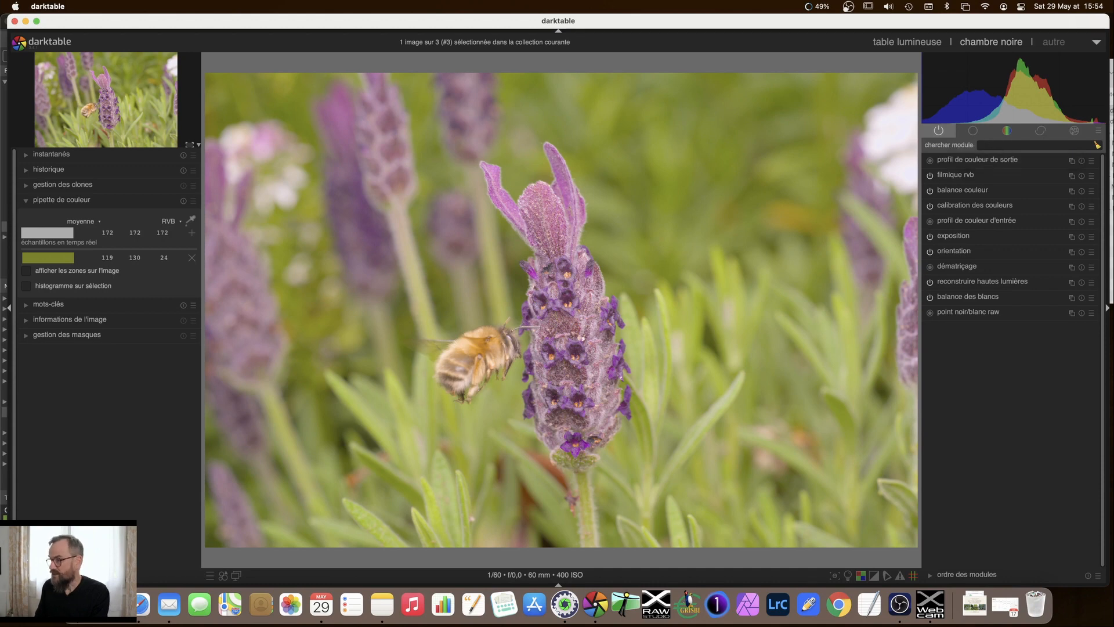
pyautogui.write('egal')
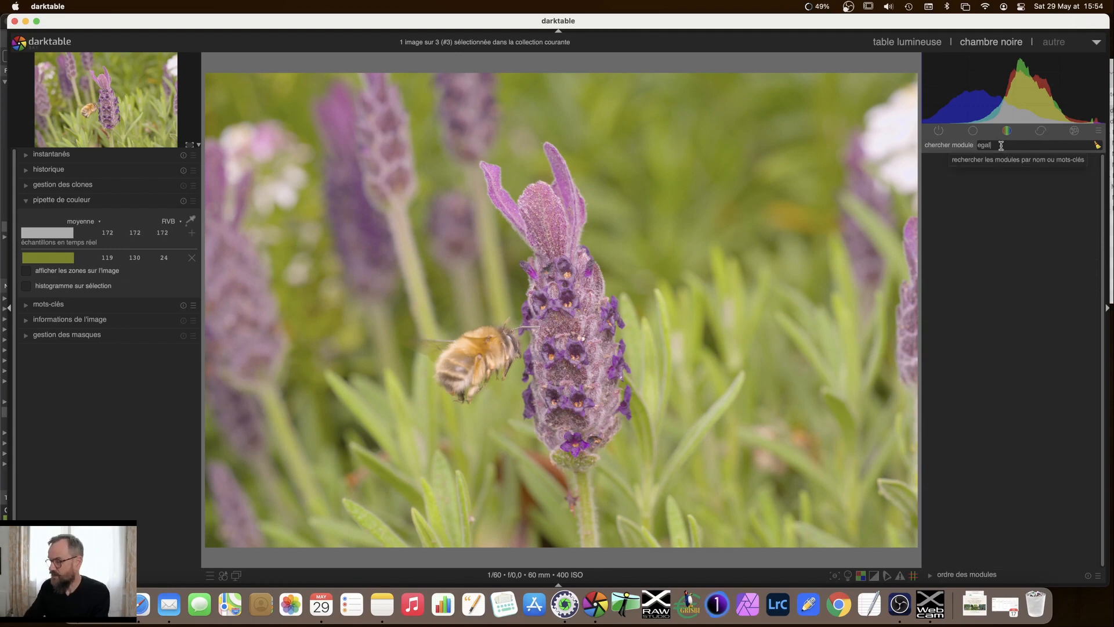
pyautogui.press('BackSpace')
pyautogui.press('BackSpace')
pyautogui.press('BackSpace')
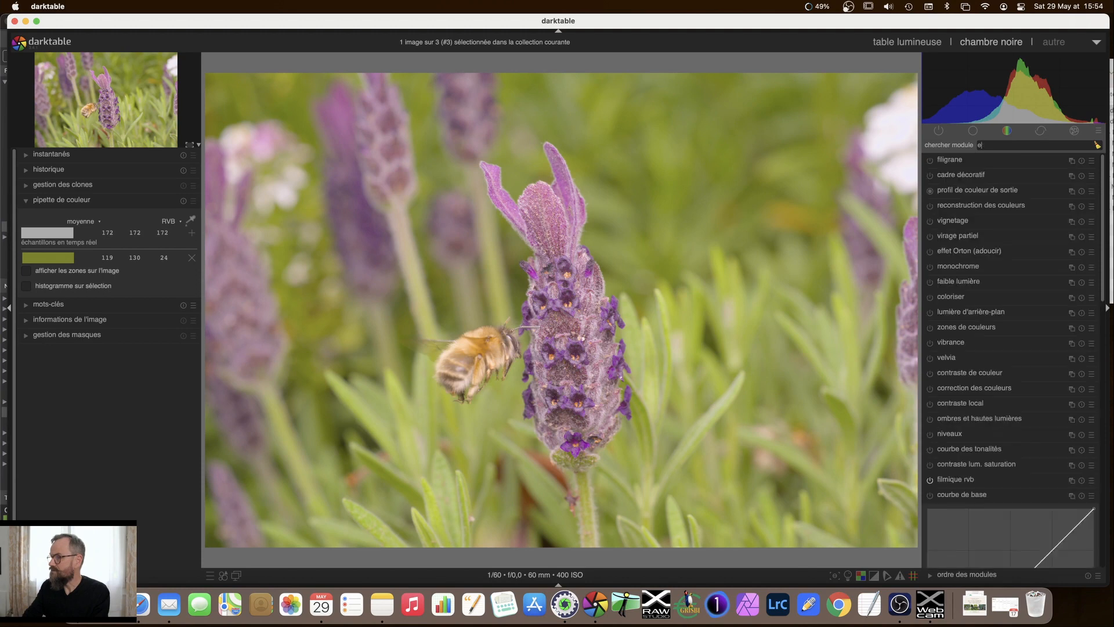
pyautogui.write('é')
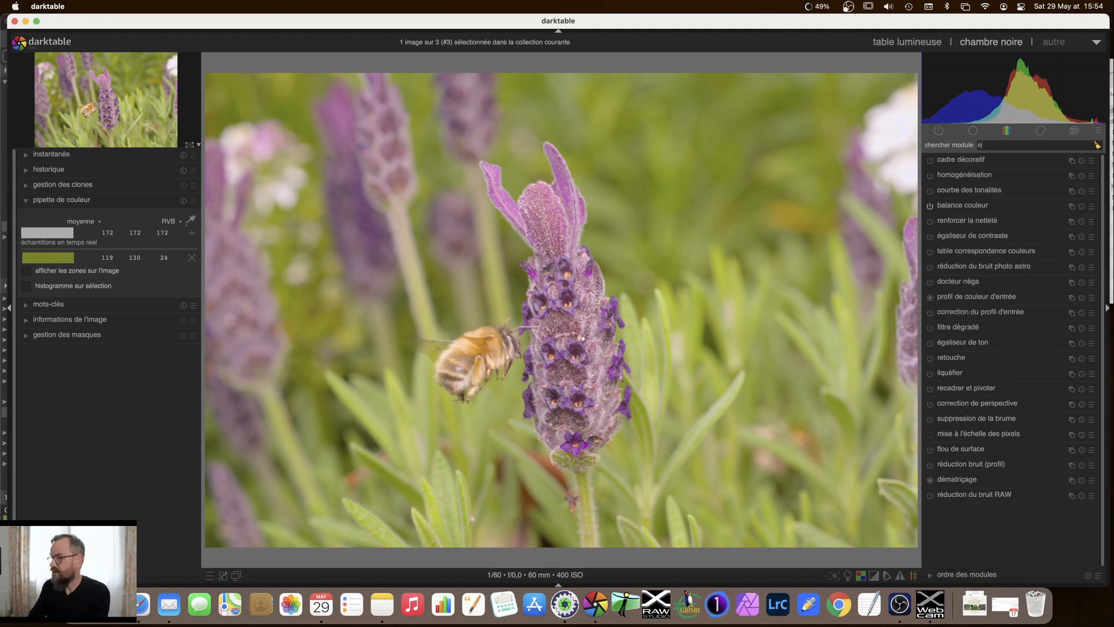
pyautogui.write('gal')
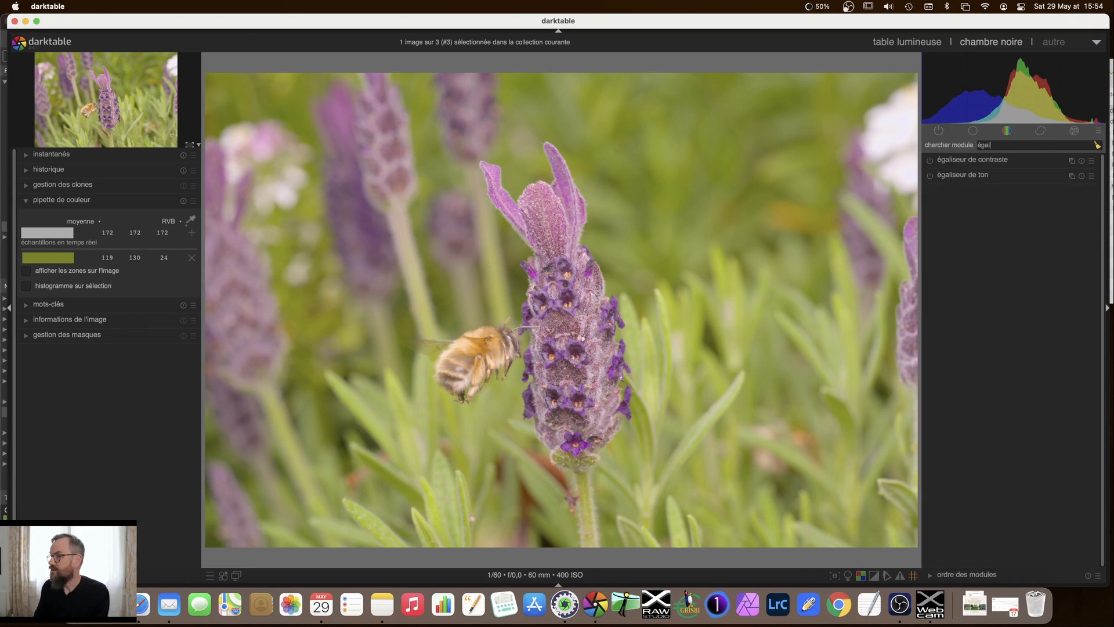
pyautogui.click(959, 175)
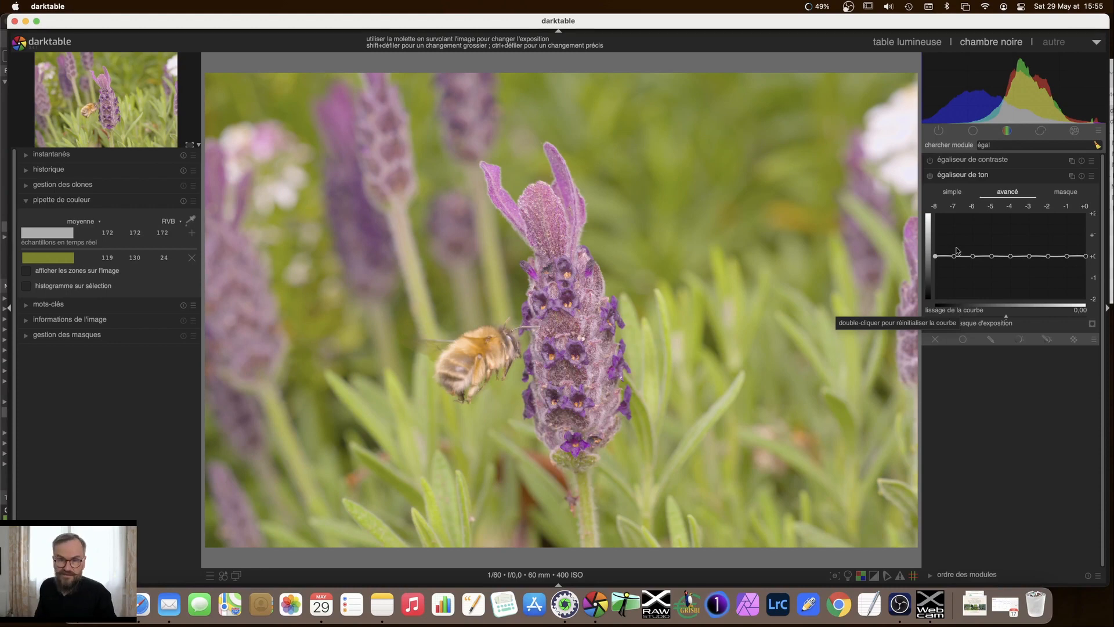
pyautogui.click(1013, 260)
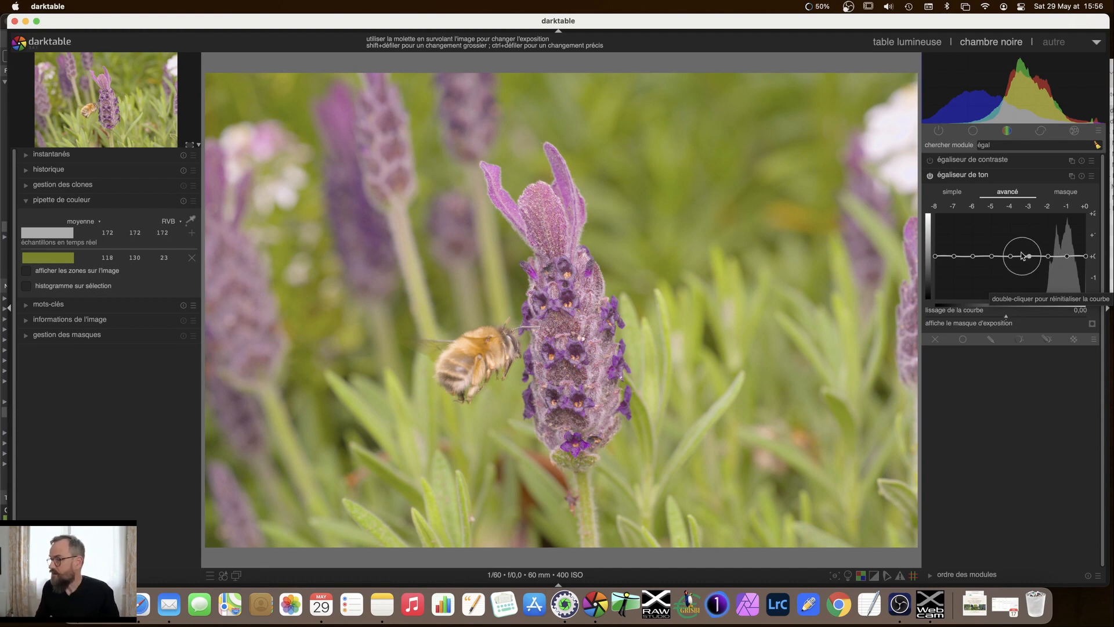
# - Inspect the tone equalizer's exposure mask on the photo and its mask settings, and return to the normal image view
pyautogui.click(1093, 325)
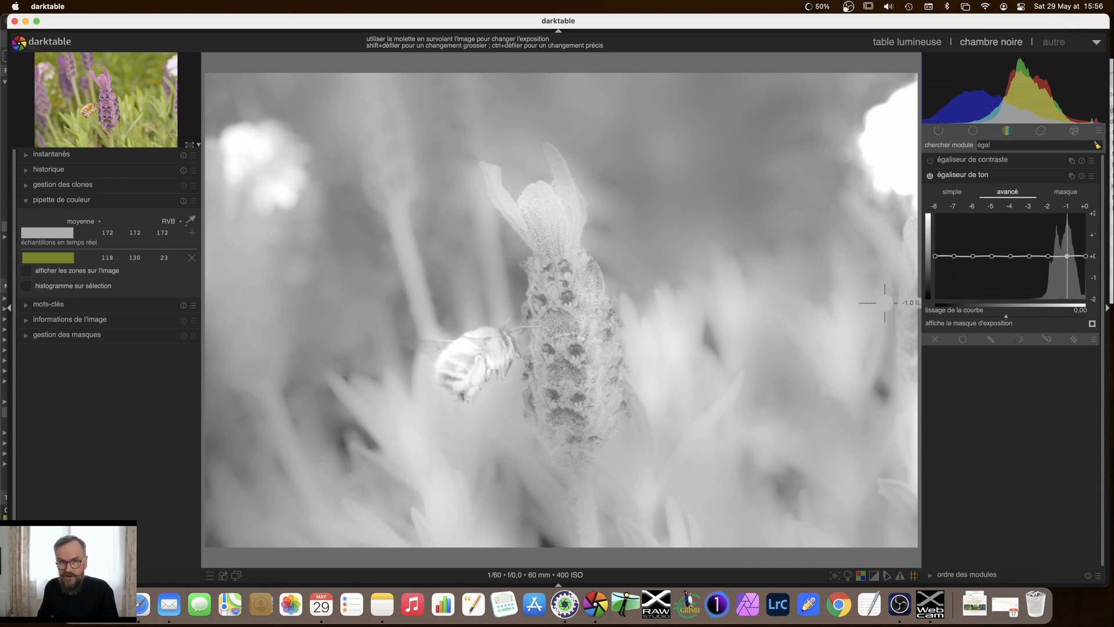
pyautogui.moveTo(1034, 101)
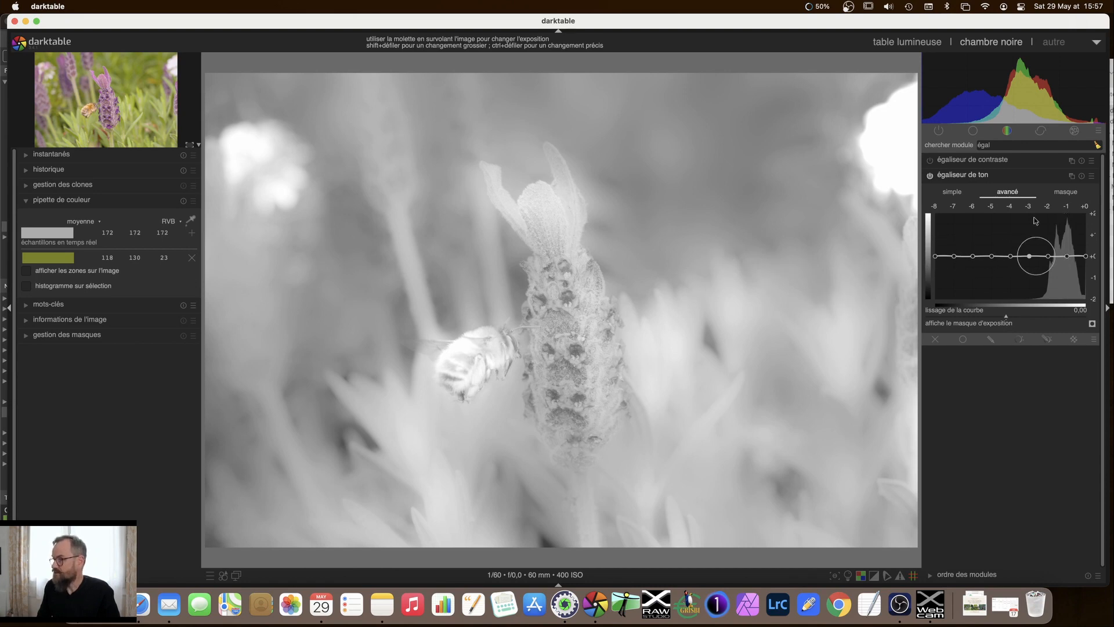
pyautogui.click(1059, 194)
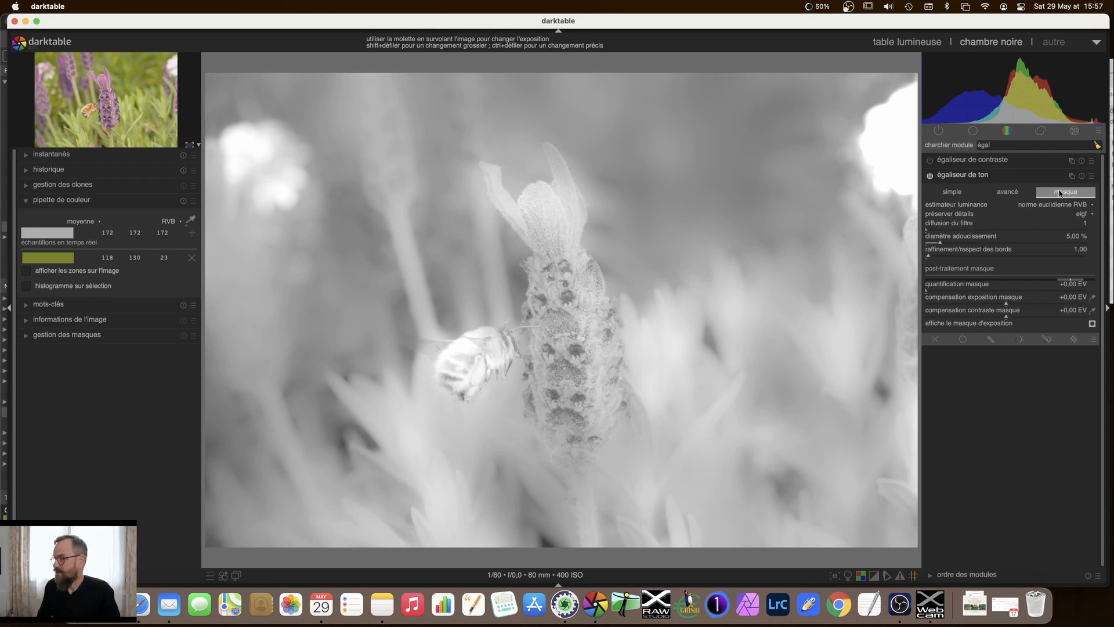
pyautogui.scroll(1, 1059, 194)
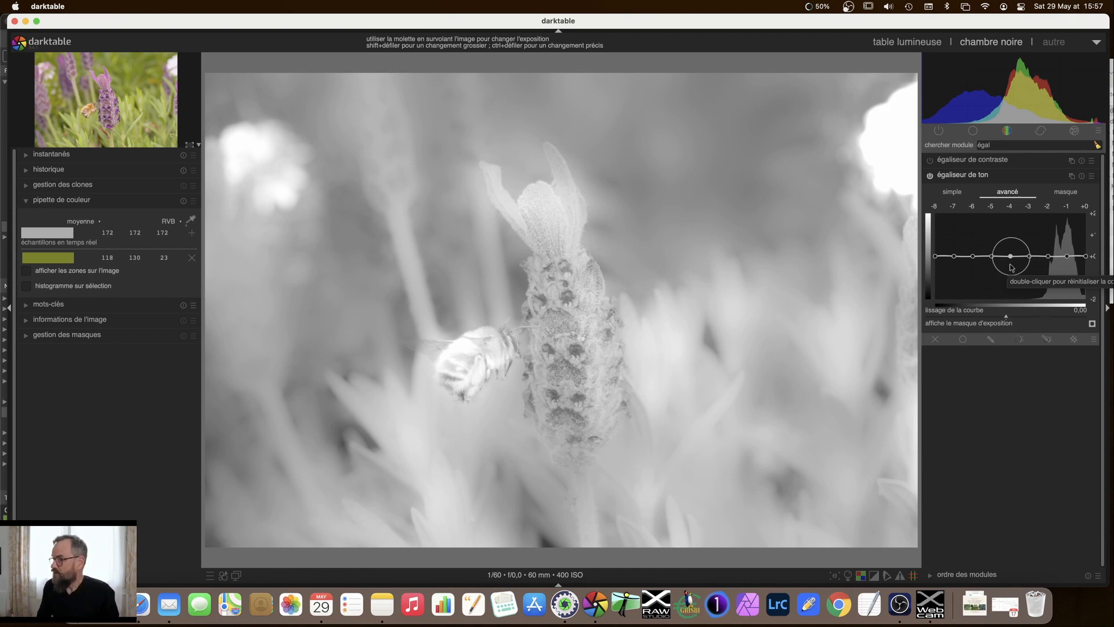
pyautogui.click(1092, 325)
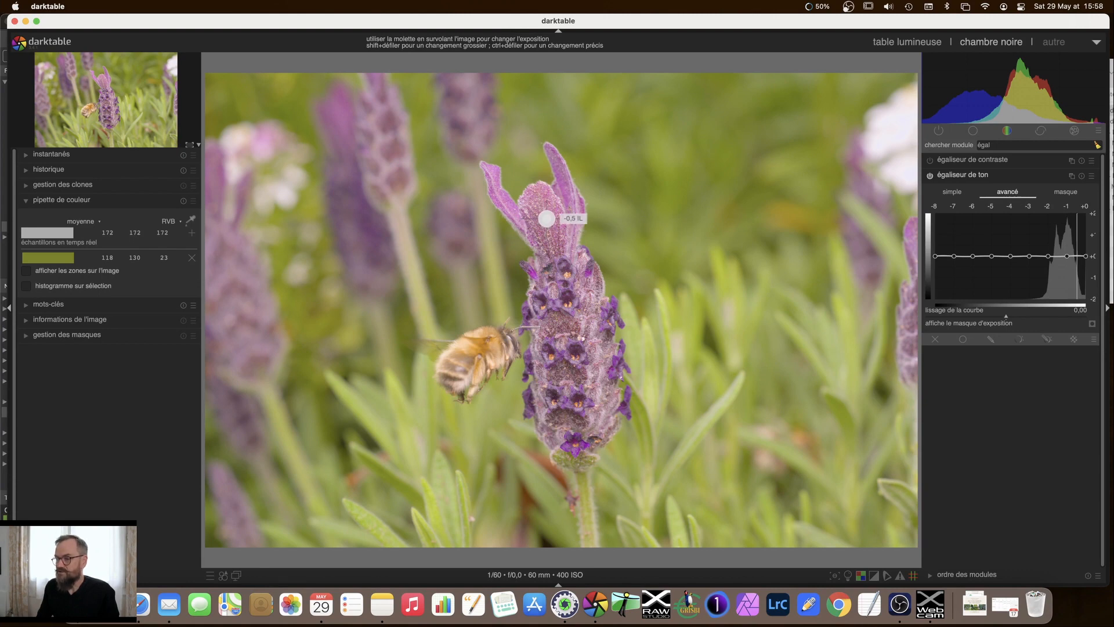
# - Try brightening and darkening the tones of the central lavender head directly on the photo, finishing with a slight brightening
pyautogui.scroll(2, 547, 218)
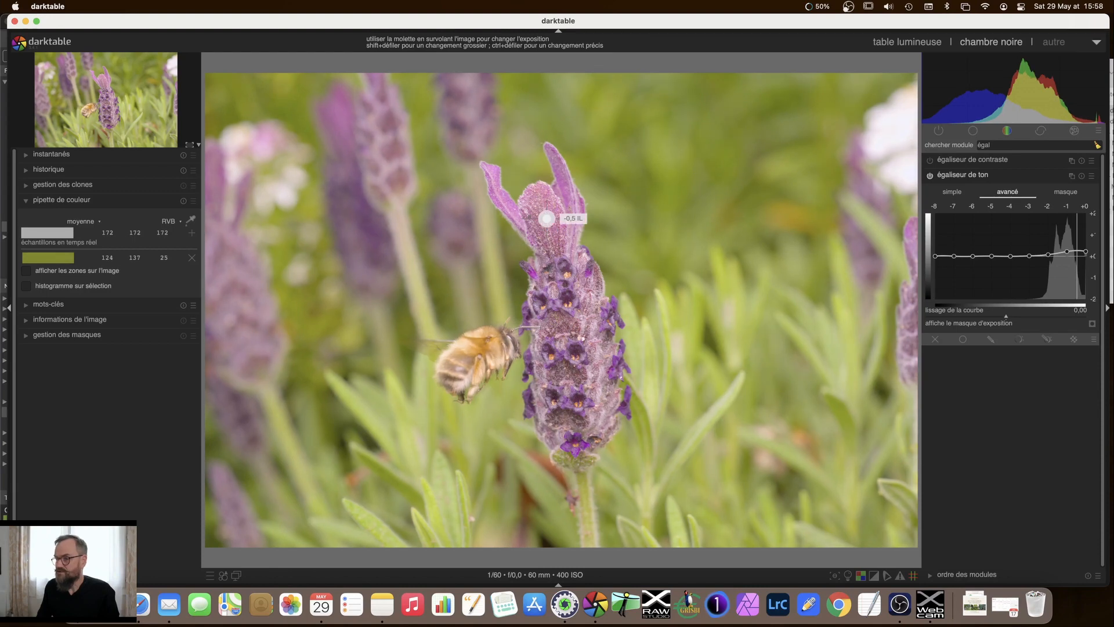
pyautogui.scroll(2, 547, 218)
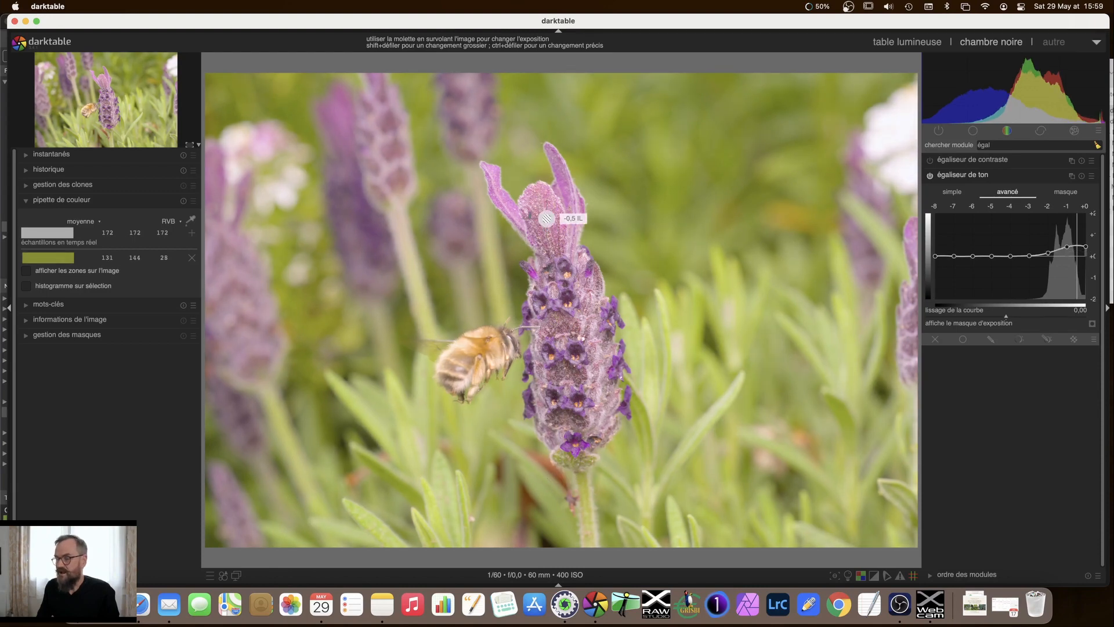
pyautogui.scroll(-2, 546, 219)
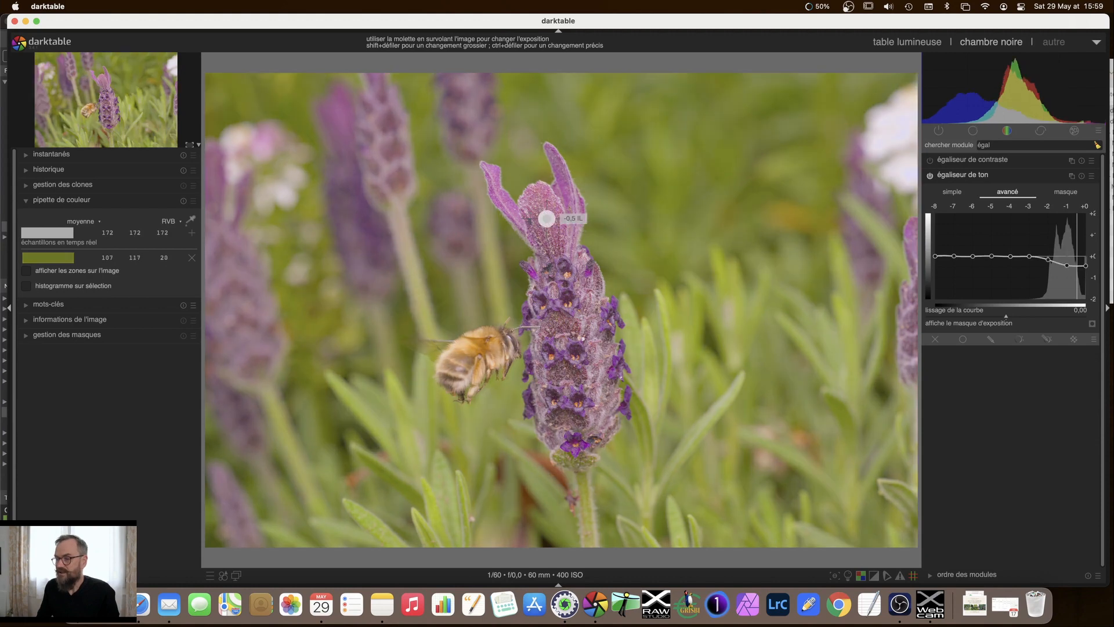
pyautogui.scroll(-1, 546, 219)
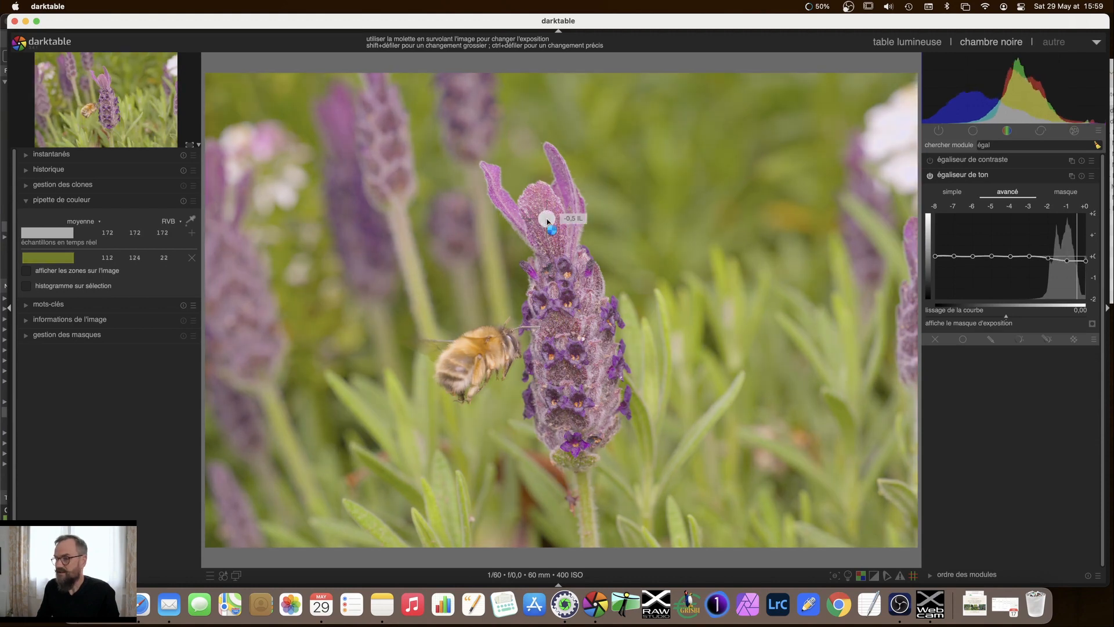
pyautogui.scroll(2, 546, 221)
pyautogui.scroll(1, 547, 220)
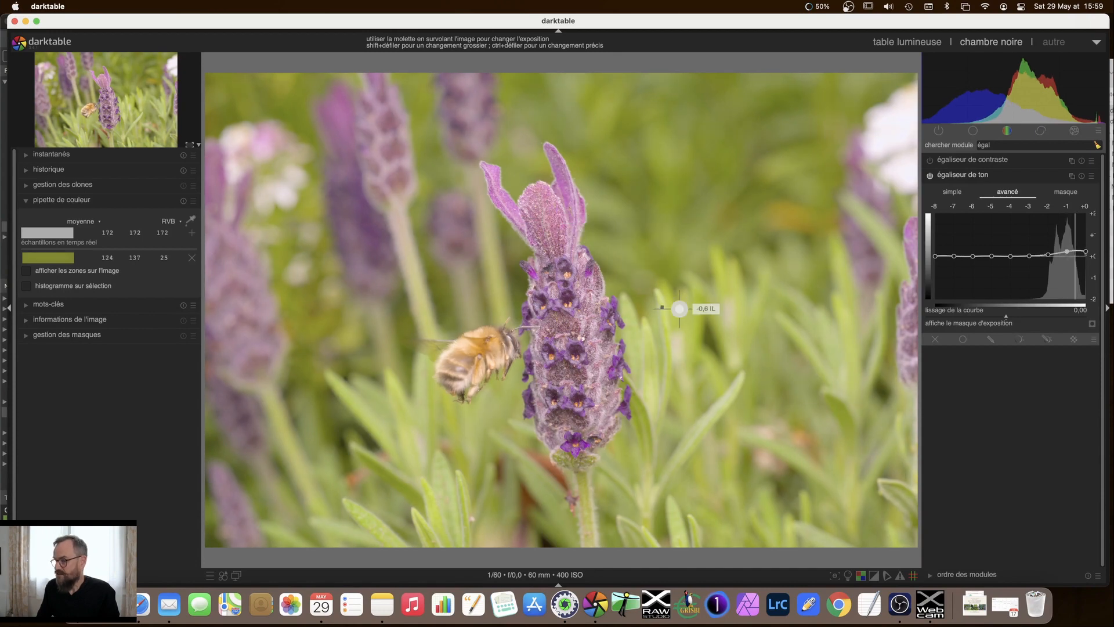
# - Check the exposure mask briefly, and shape the tone curve by raising the -1 EV point, lowering -3 EV and slightly raising -7 EV
pyautogui.click(1092, 323)
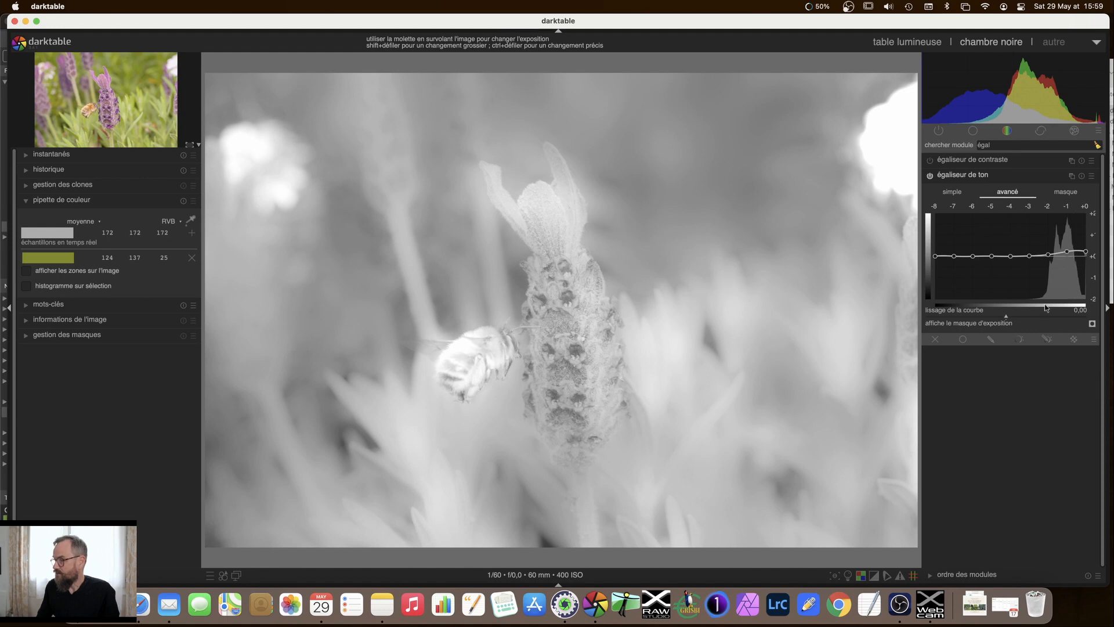
pyautogui.click(1091, 324)
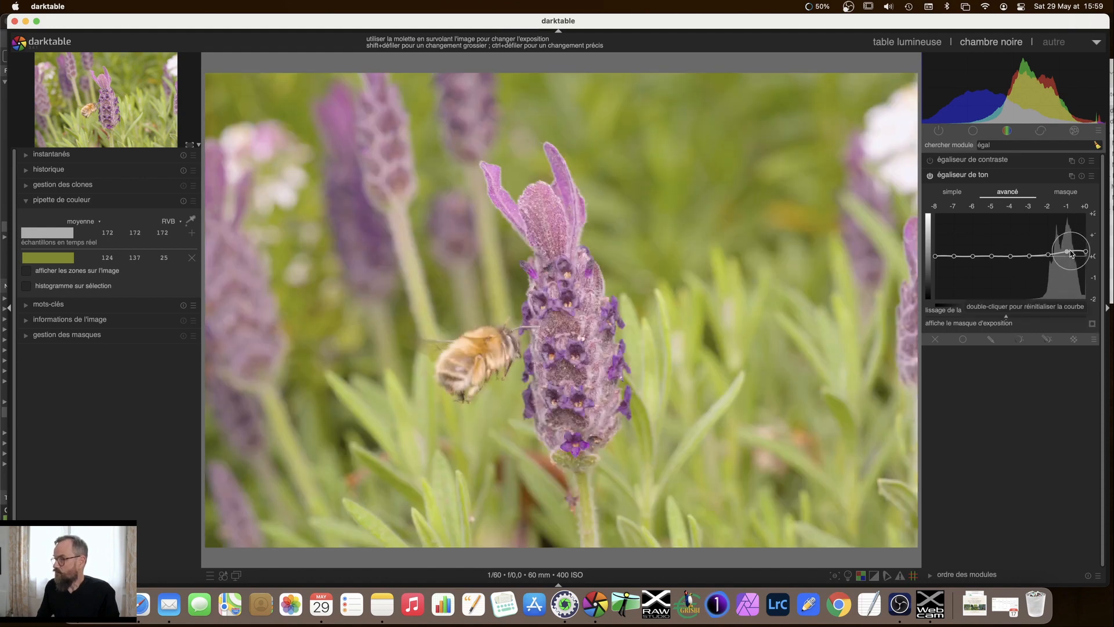
pyautogui.moveTo(1068, 253); pyautogui.dragTo(1068, 243)
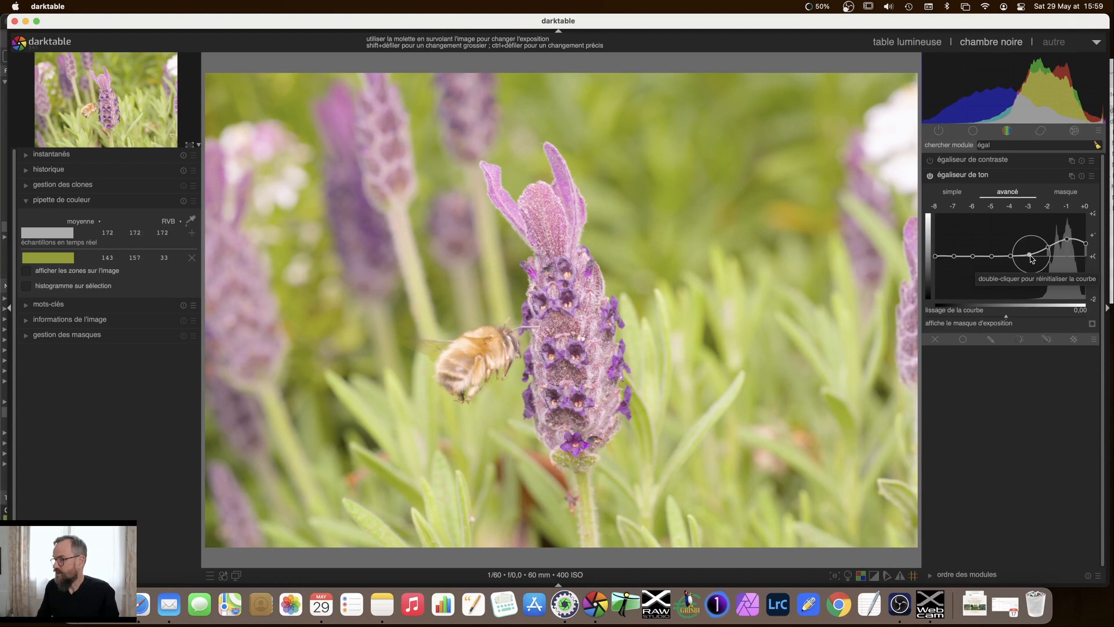
pyautogui.moveTo(1031, 259); pyautogui.dragTo(1032, 272)
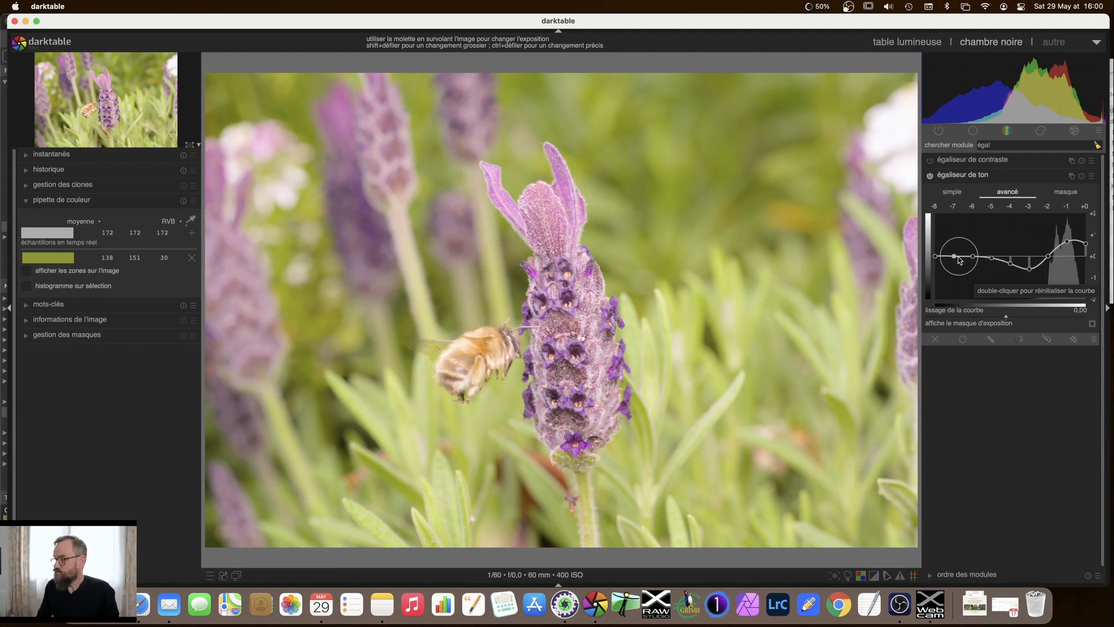
pyautogui.moveTo(956, 259); pyautogui.dragTo(956, 226)
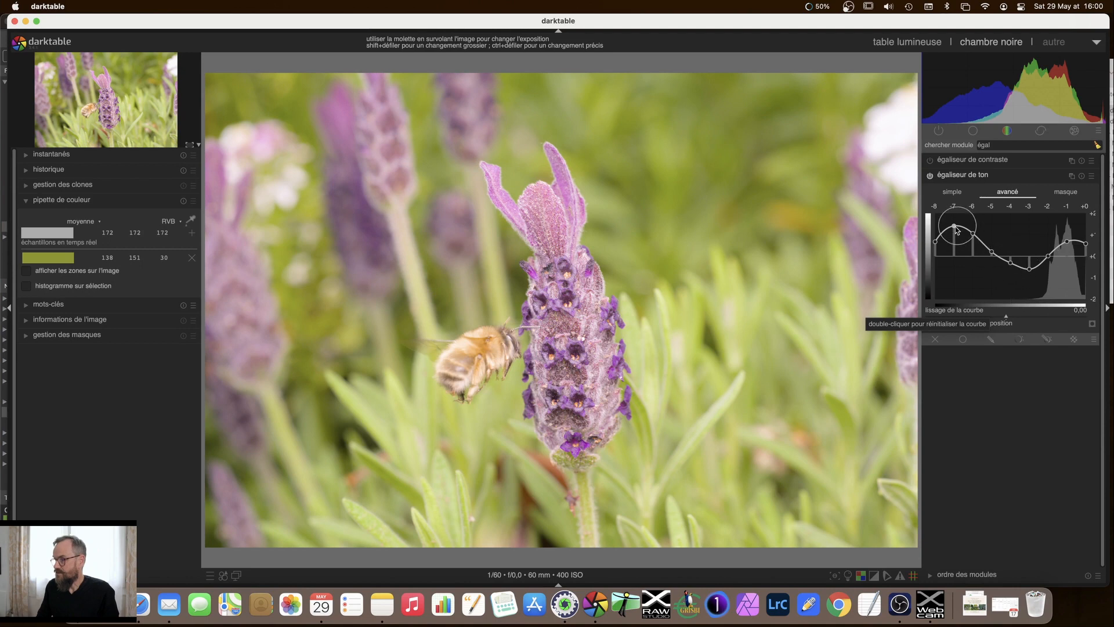
pyautogui.moveTo(955, 227)
pyautogui.mouseDown()
pyautogui.moveTo(962, 300)
pyautogui.moveTo(958, 247)
pyautogui.mouseUp()
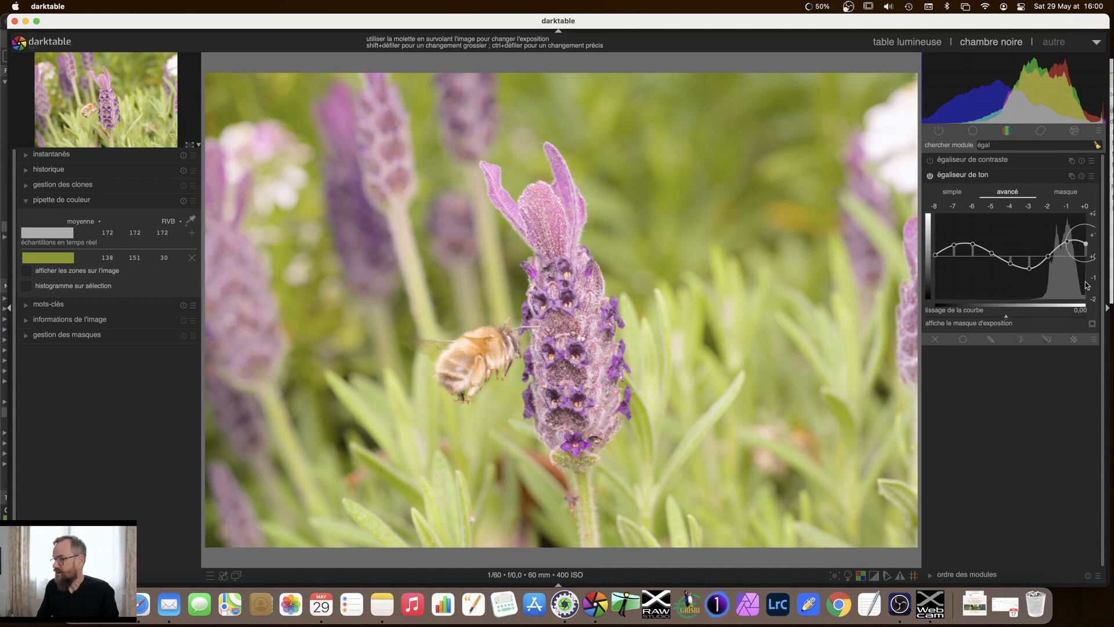
# - Compare the photo with and without the tone equalizer's effect, leaving the module active
pyautogui.click(930, 175)
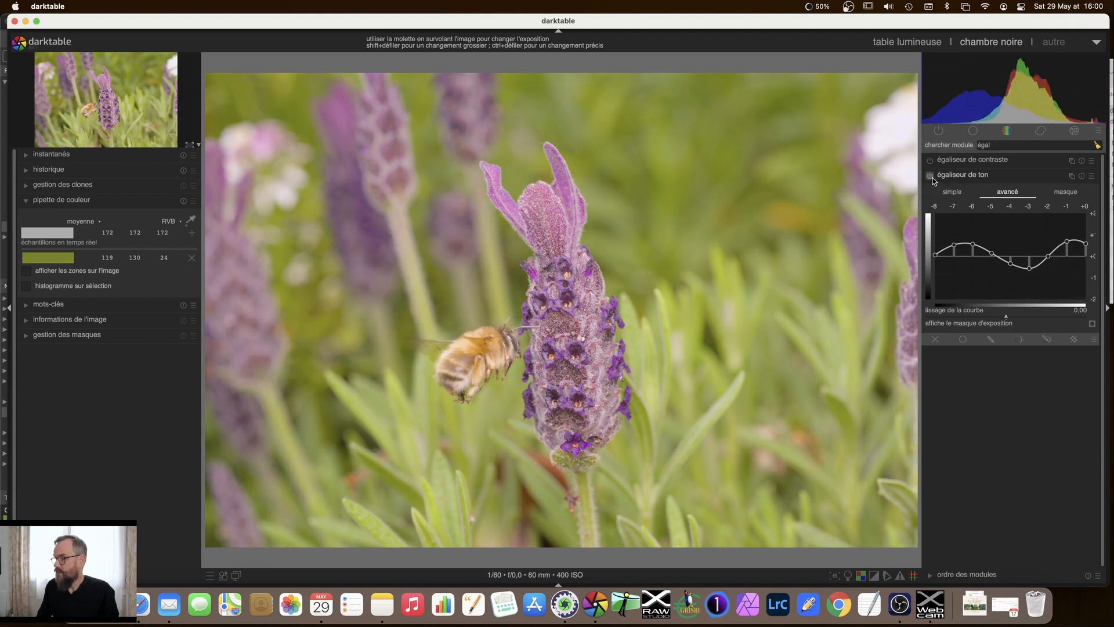
pyautogui.click(931, 176)
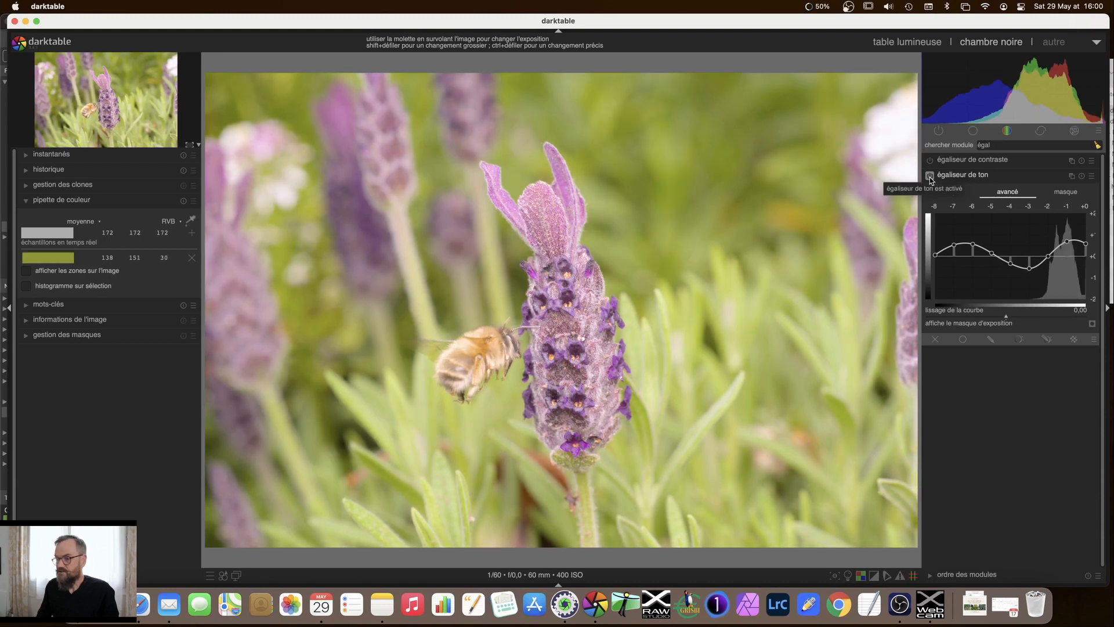
pyautogui.click(930, 175)
pyautogui.click(931, 176)
pyautogui.click(930, 176)
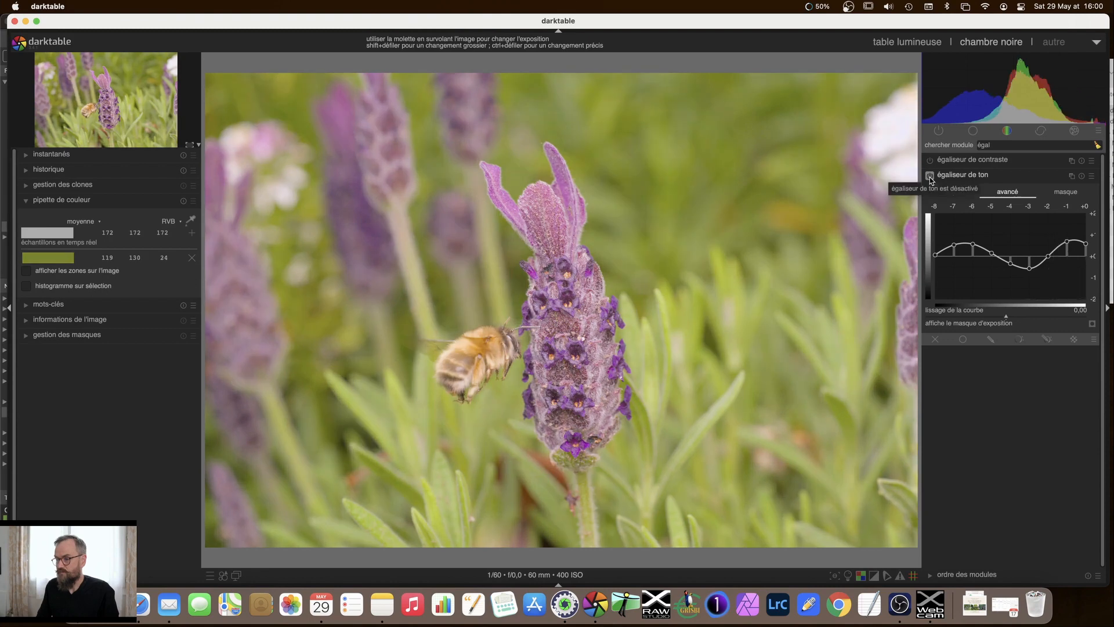
pyautogui.click(930, 175)
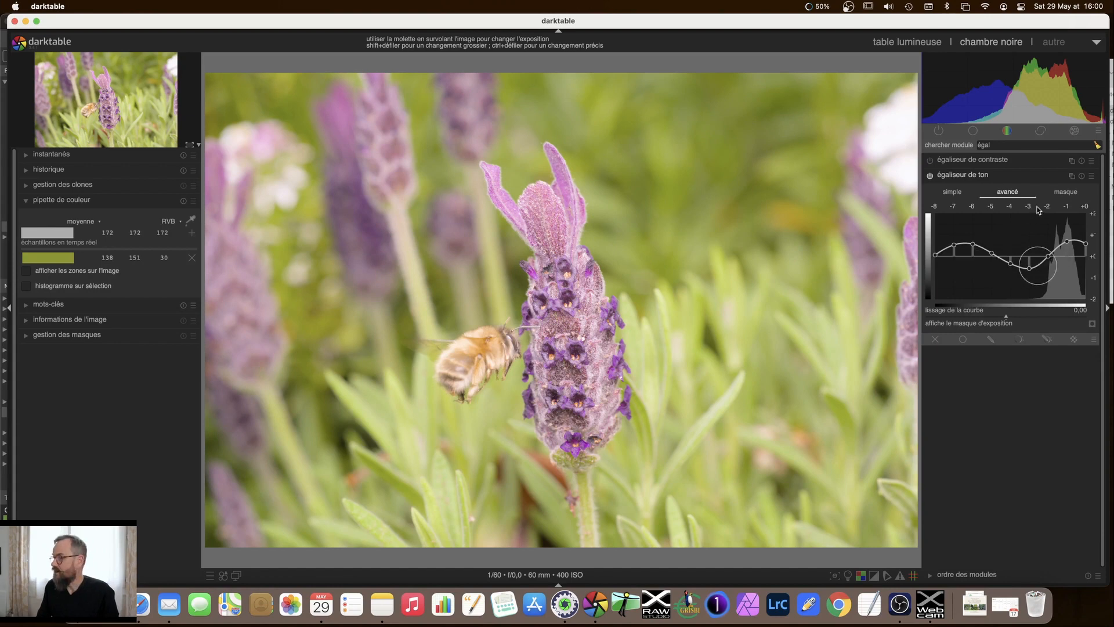
# - Reset the tone equalizer and apply the preset "compresser ombres/hautes-lumières (eigf) : fort"
pyautogui.click(1082, 176)
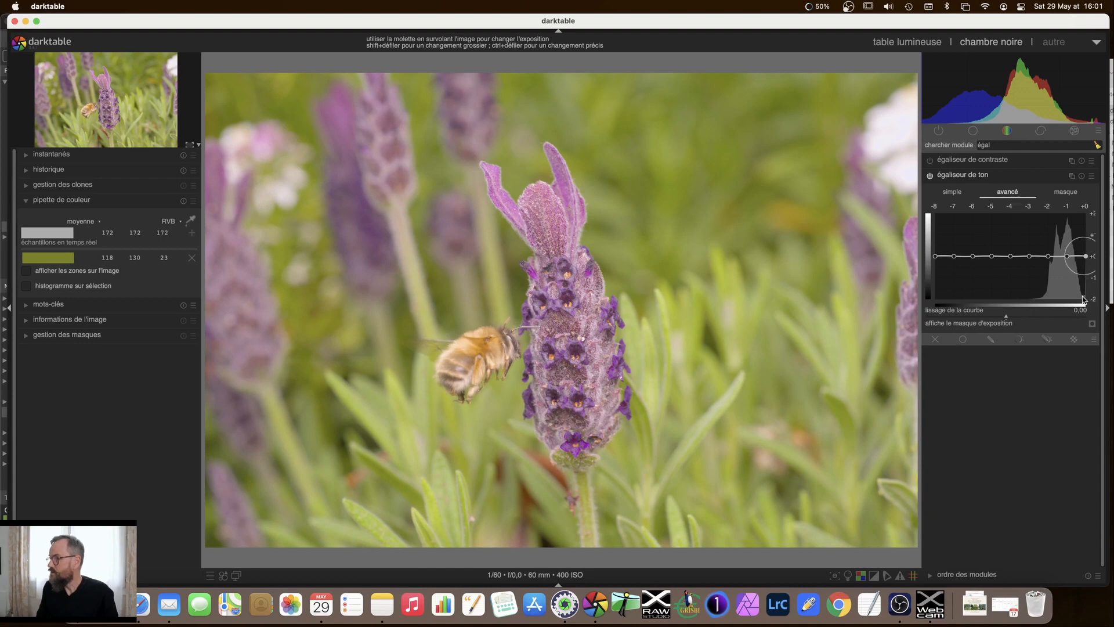
pyautogui.rightClick(1013, 278)
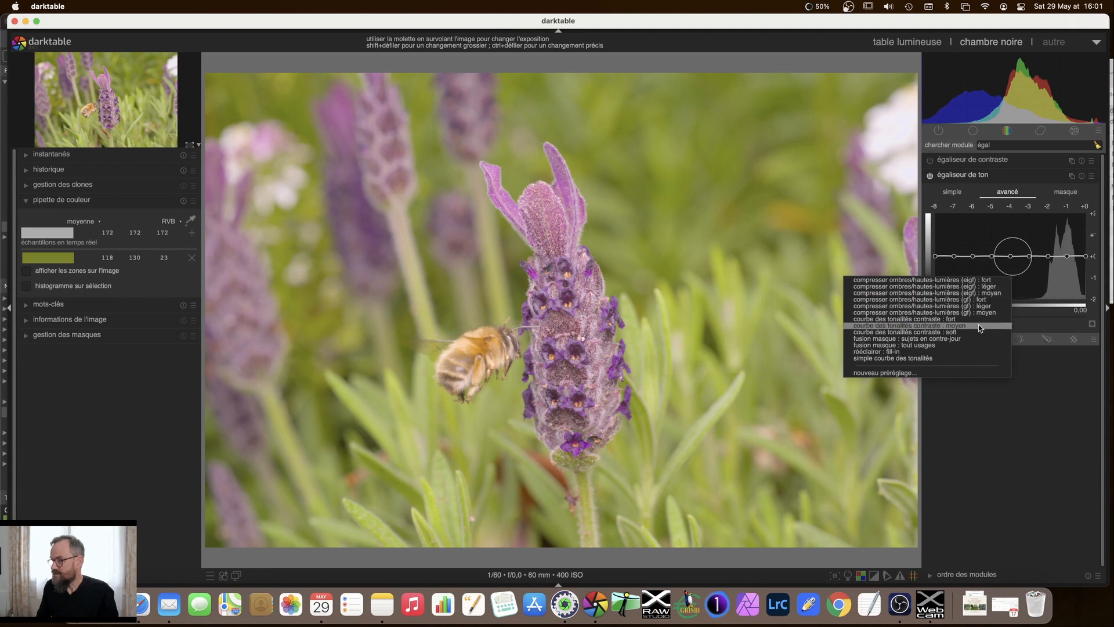
pyautogui.click(1034, 235)
pyautogui.click(1094, 177)
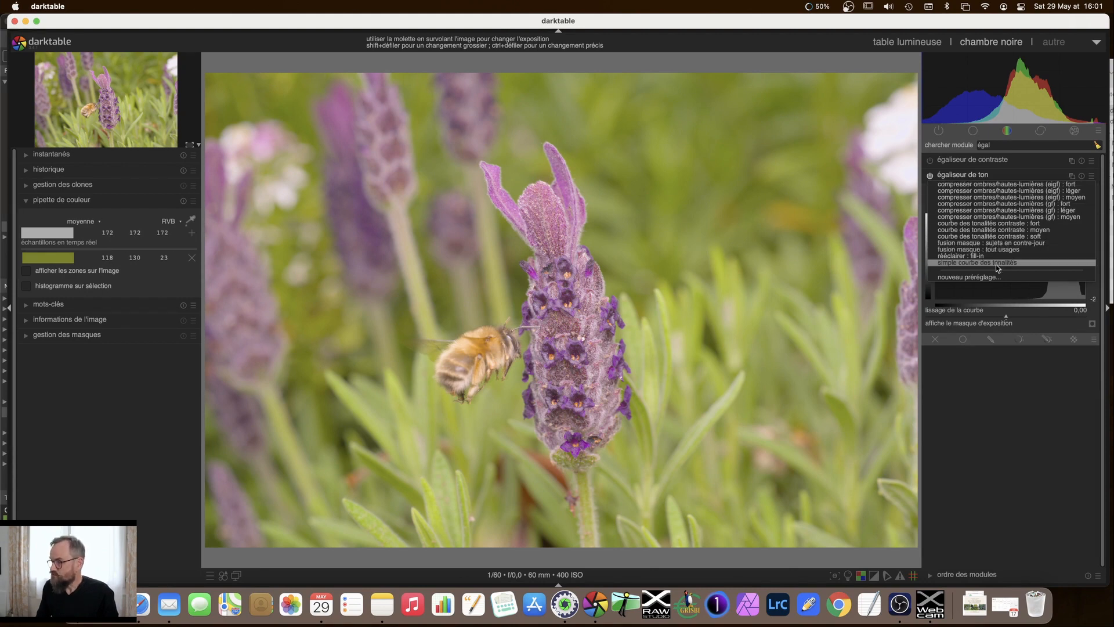
pyautogui.click(997, 185)
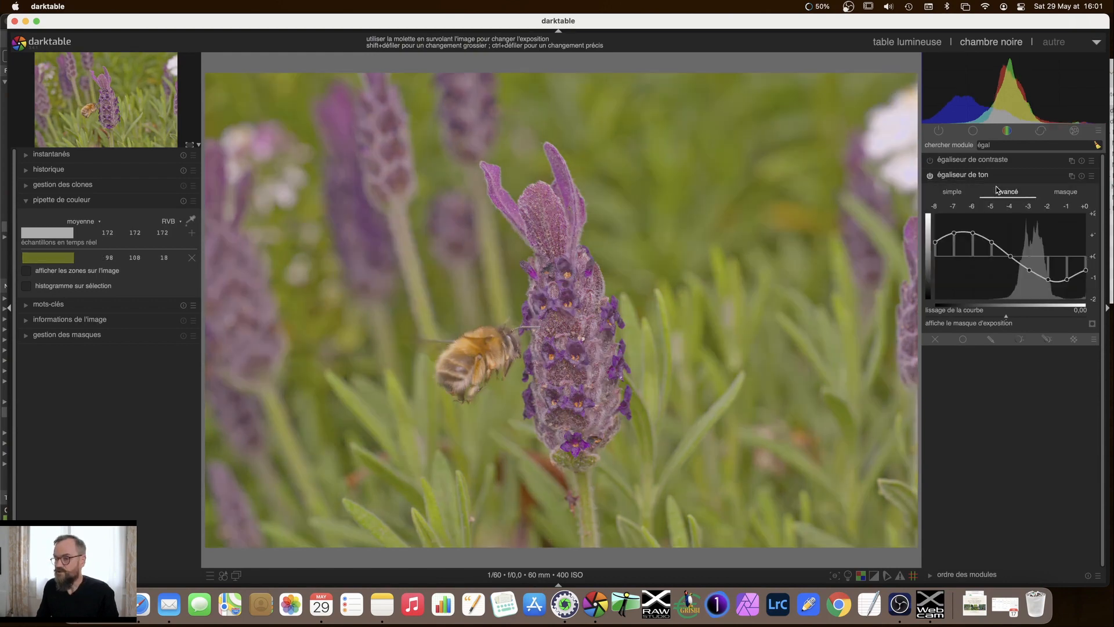
# - Try the tone equalizer's "compresser ombres/hautes-lumières (eigf)" presets in the order léger, moyen and fort
pyautogui.click(1091, 178)
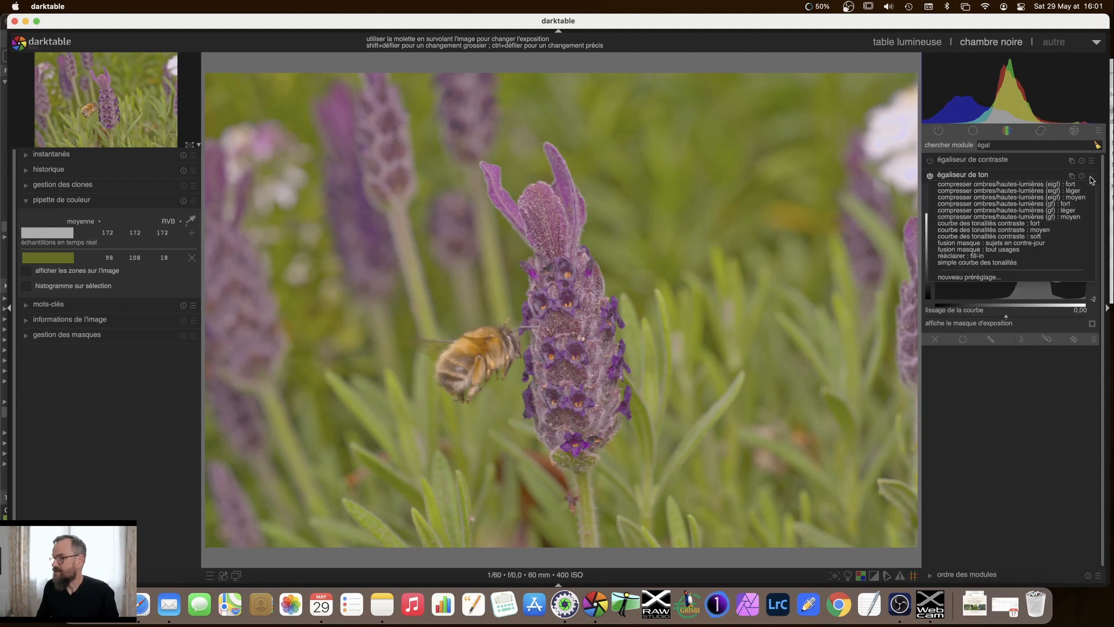
pyautogui.click(1058, 190)
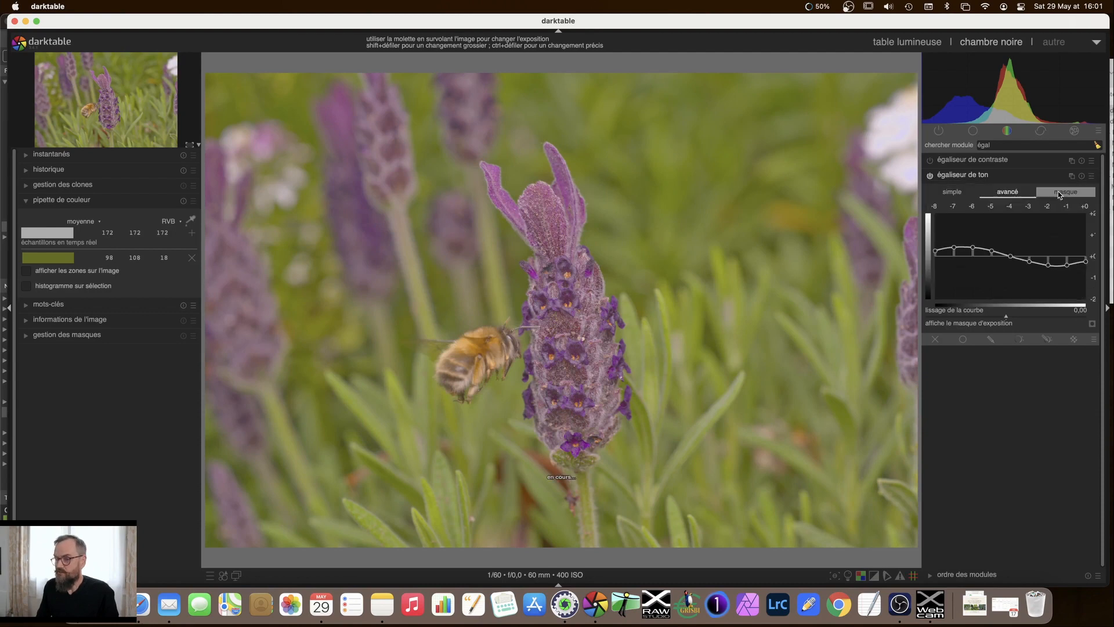
pyautogui.click(1093, 177)
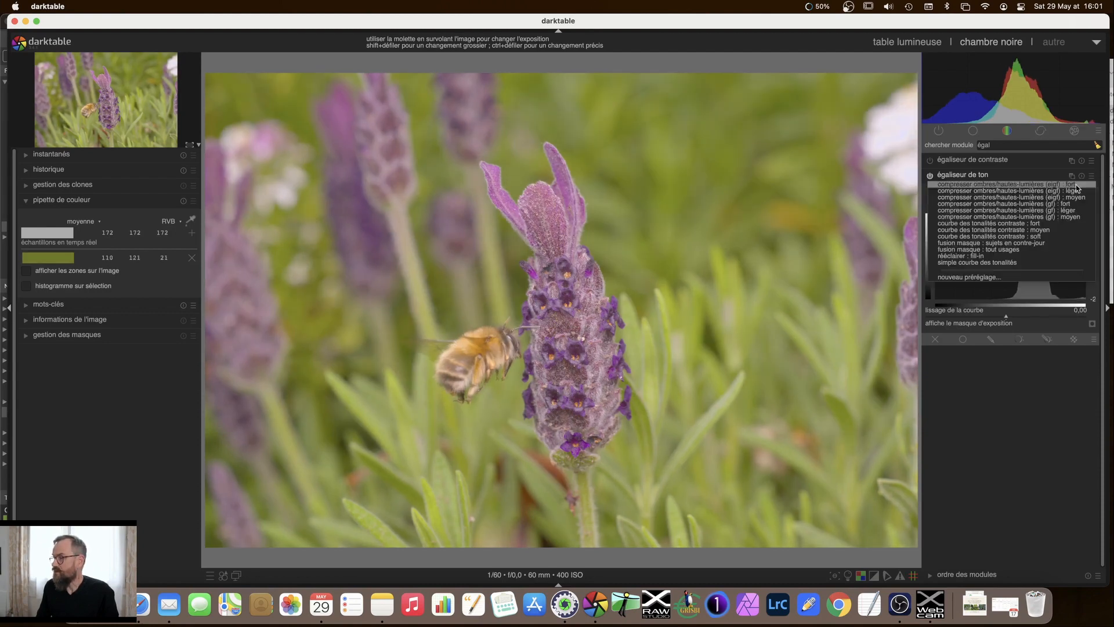
pyautogui.click(1015, 200)
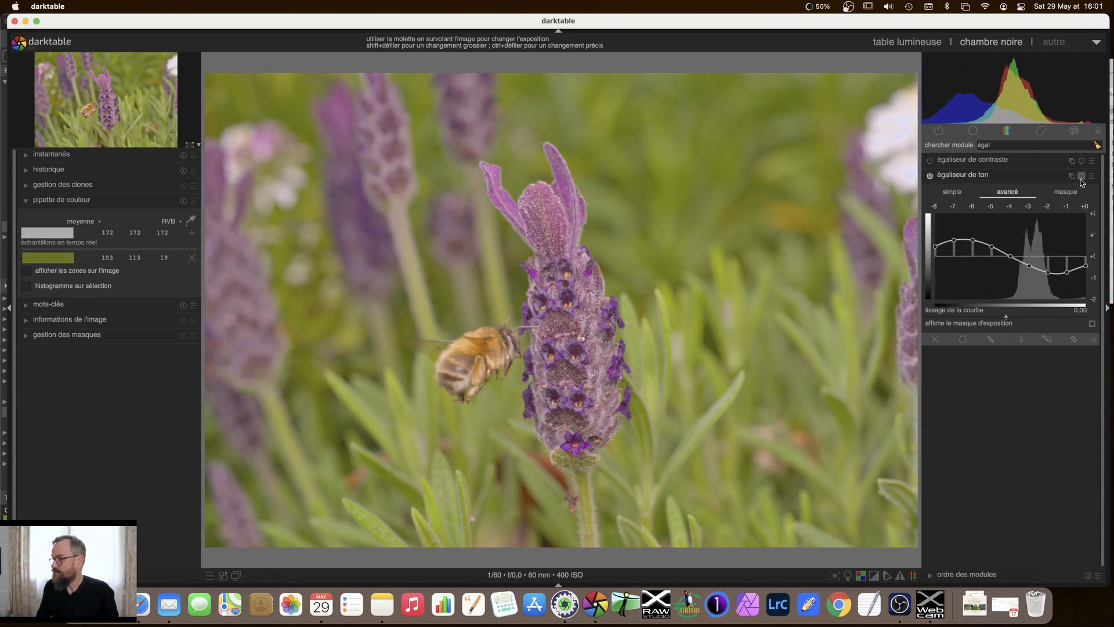
pyautogui.click(1093, 177)
pyautogui.click(1063, 186)
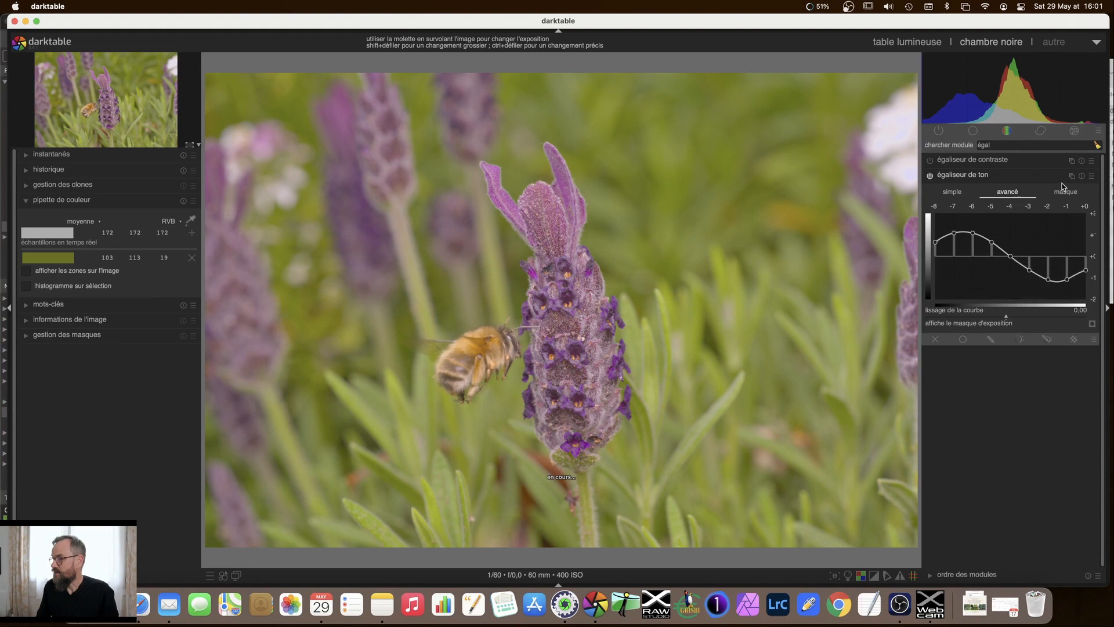
# - Try the "courbe des tonalités contraste" presets in the order soft, moyen and fort, returning to soft
pyautogui.click(1092, 177)
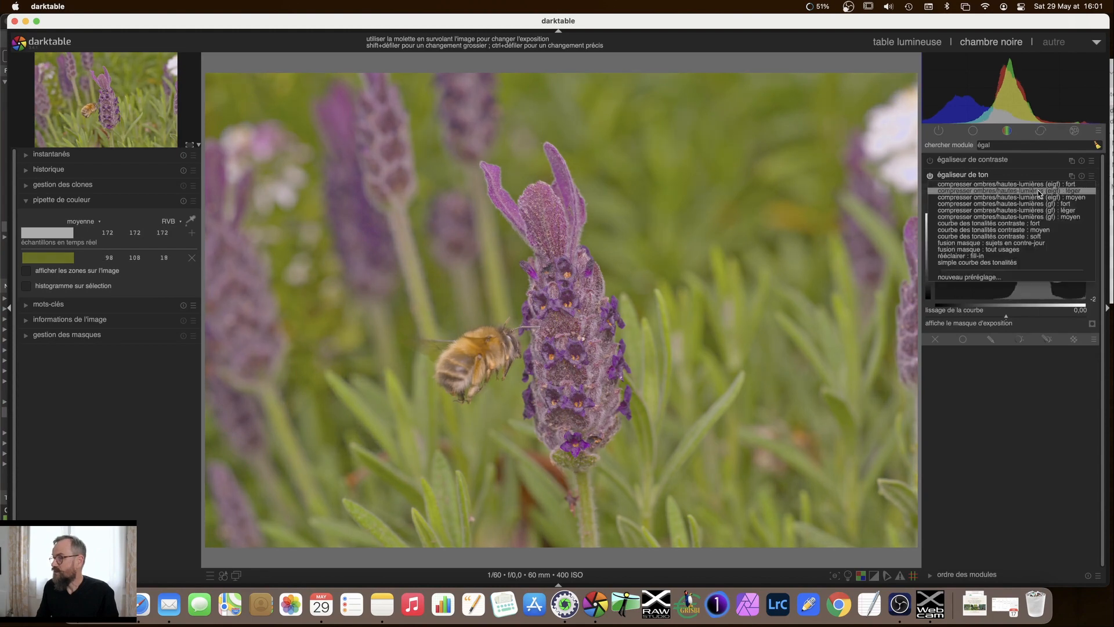
pyautogui.click(1009, 229)
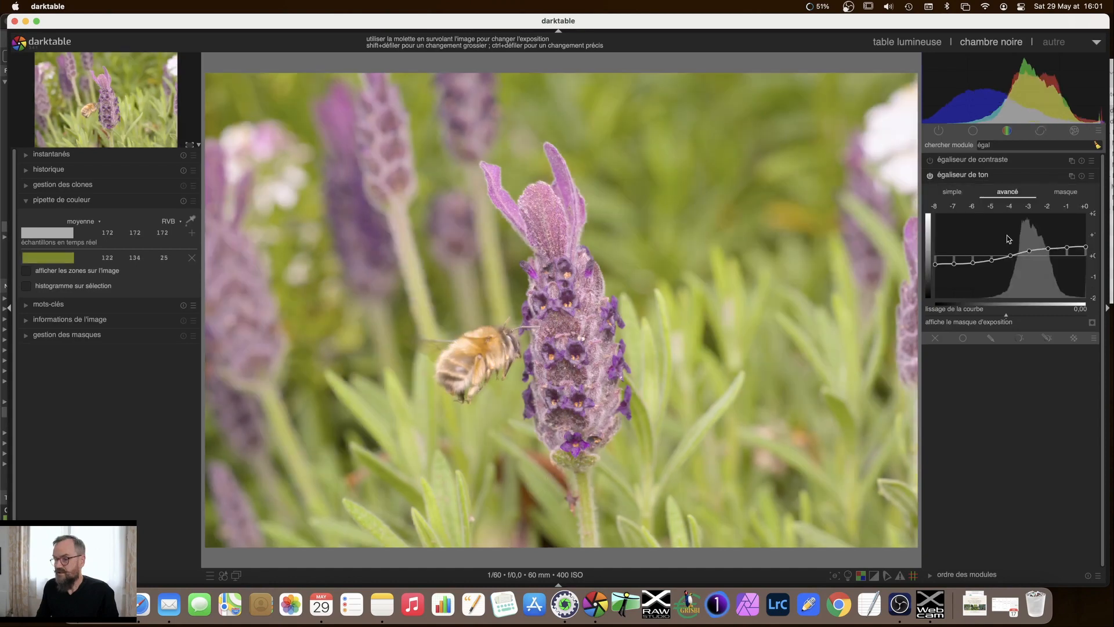
pyautogui.click(1093, 177)
pyautogui.click(1048, 228)
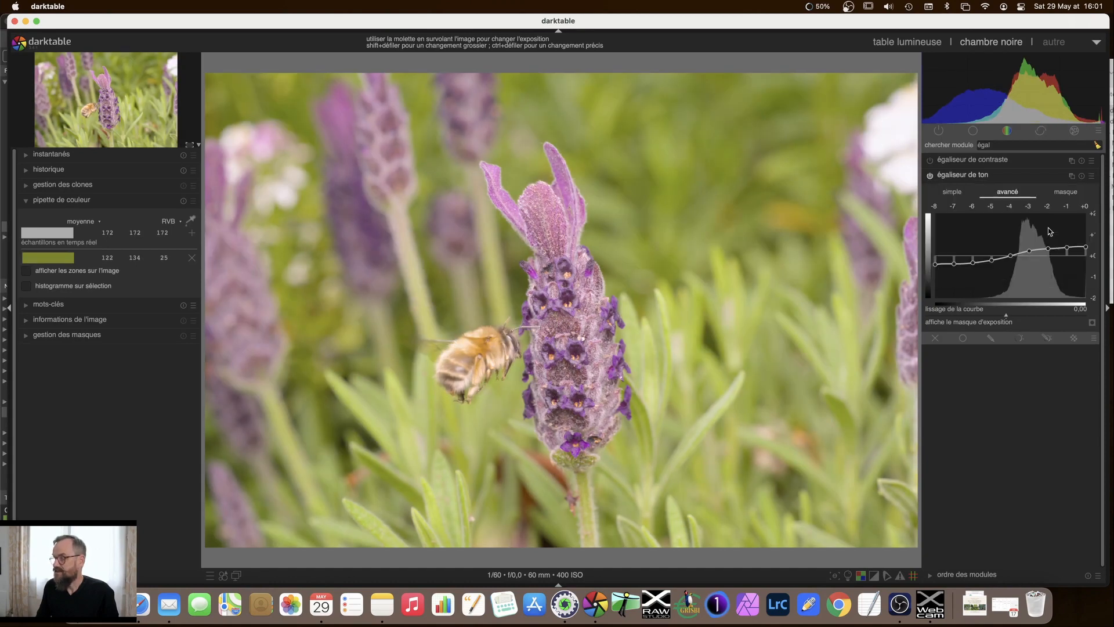
pyautogui.click(1093, 176)
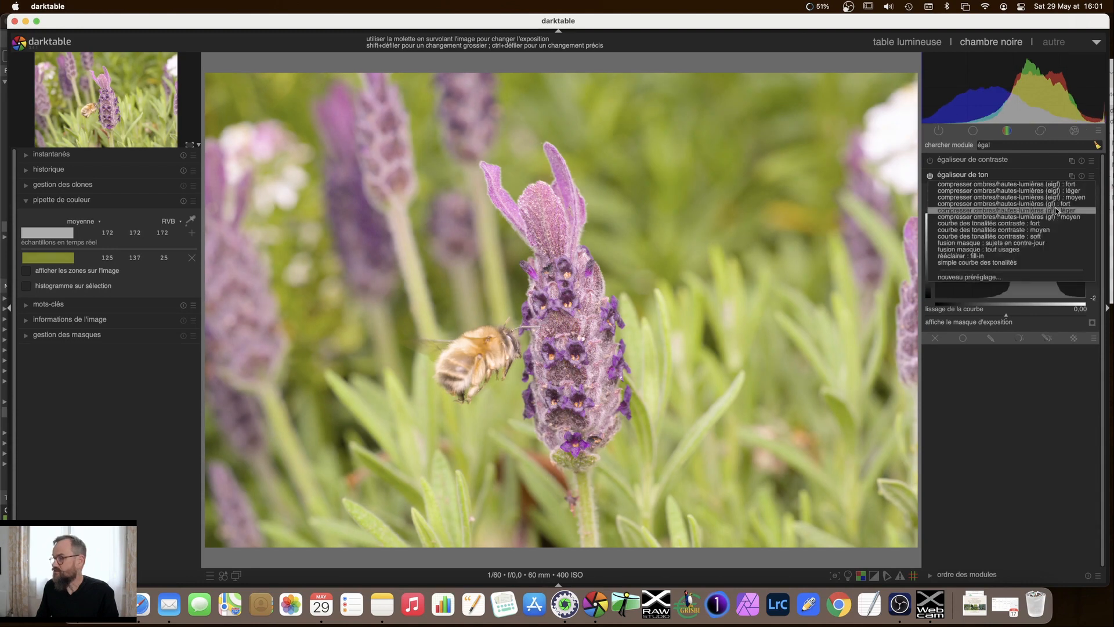
pyautogui.click(1052, 226)
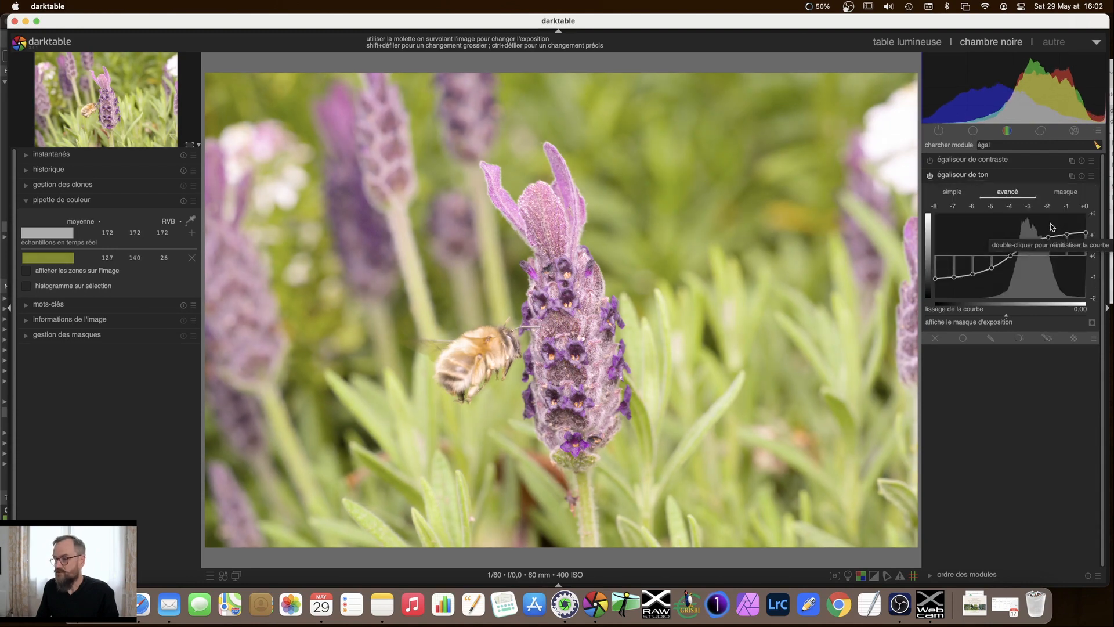
pyautogui.click(1093, 177)
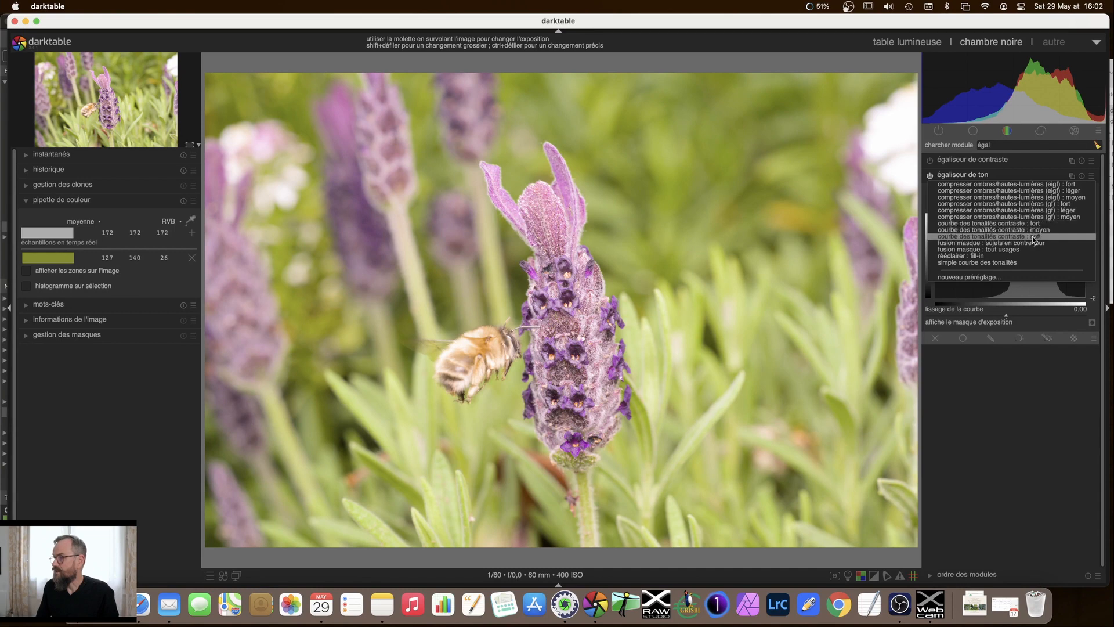
pyautogui.click(1036, 237)
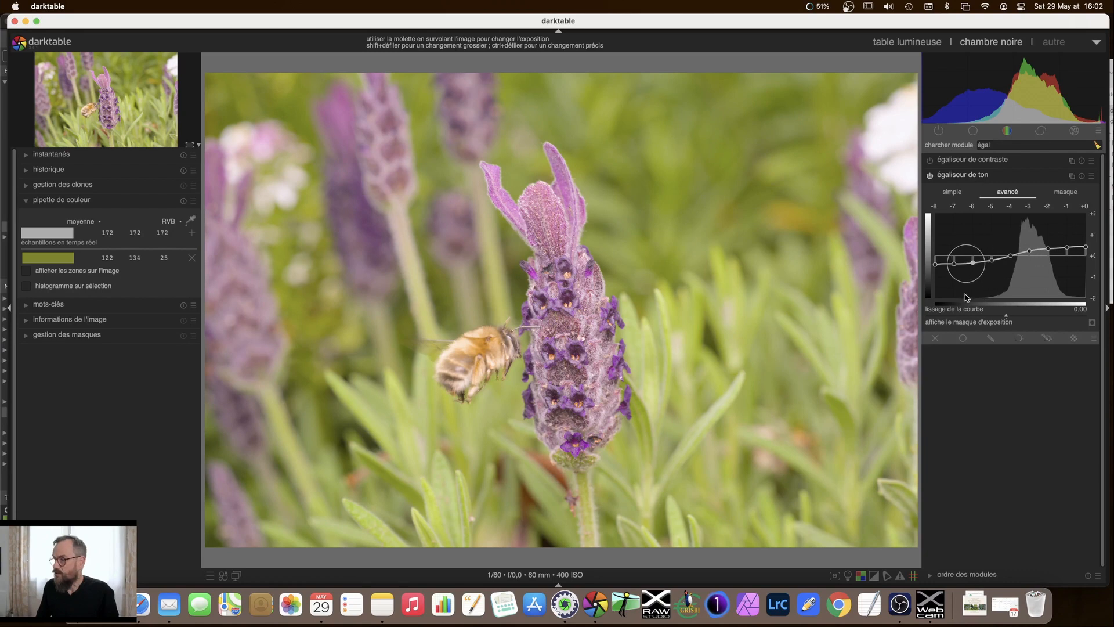
# - Look at the tone equalizer's mask settings, and slightly raise the advanced tone curve around -2 EV
pyautogui.click(1066, 192)
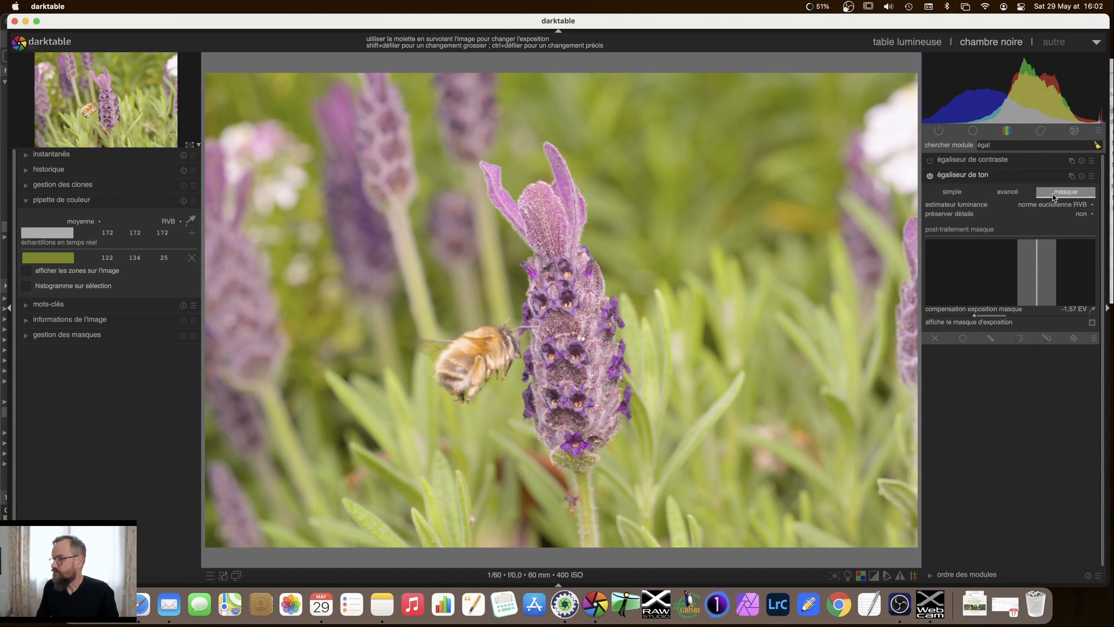
pyautogui.click(1008, 191)
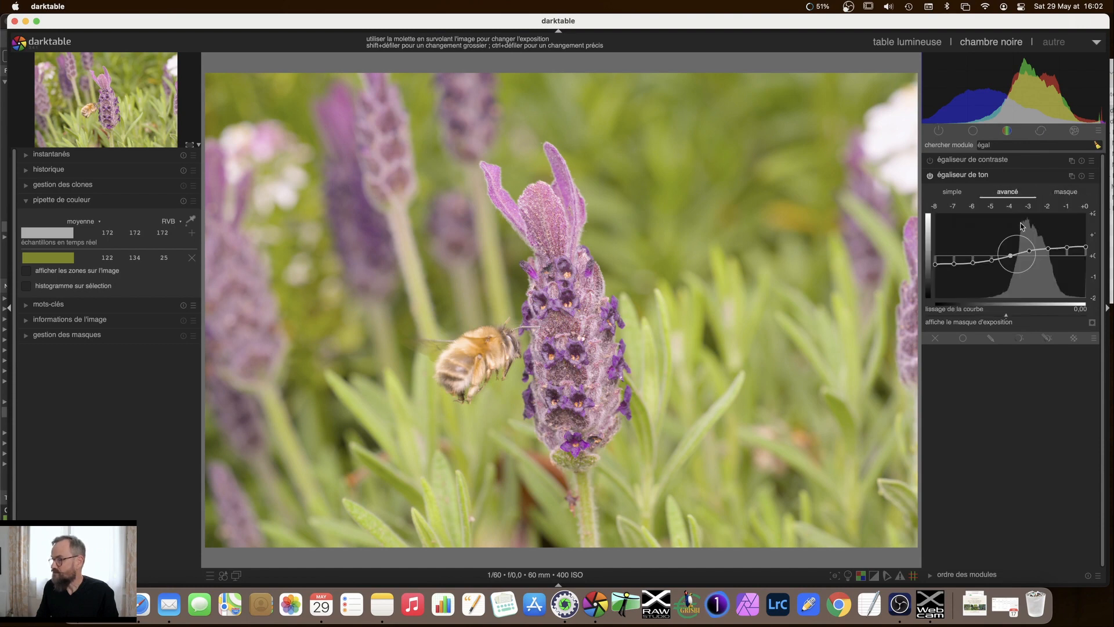
pyautogui.moveTo(1031, 259); pyautogui.dragTo(995, 264)
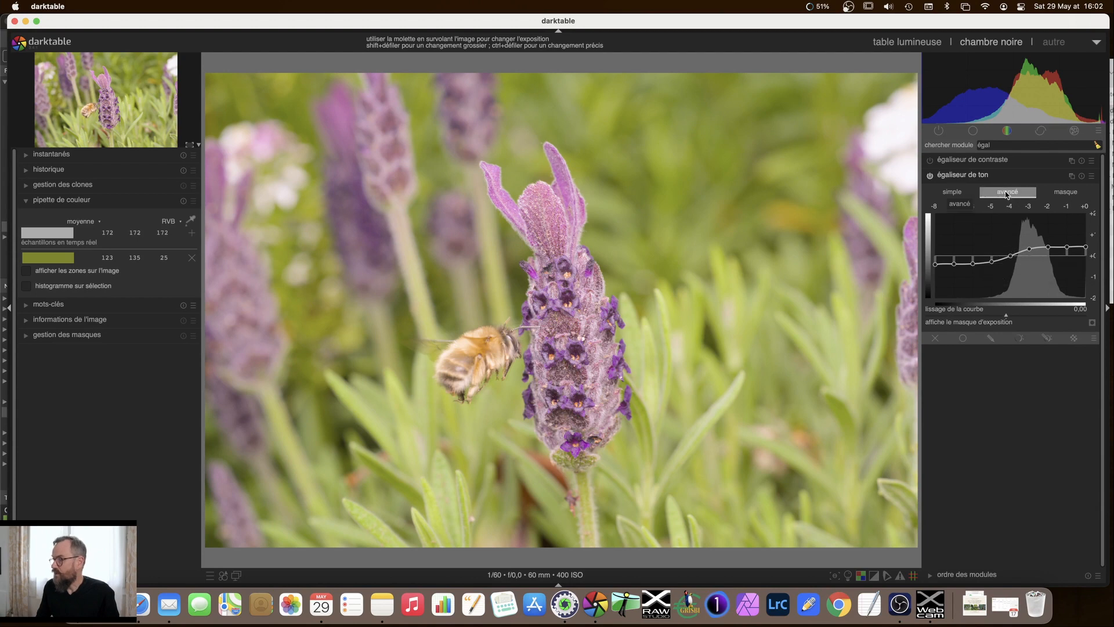
# - Reset the tone equalizer and apply the preset "simple courbe des tonalités"
pyautogui.rightClick(998, 231)
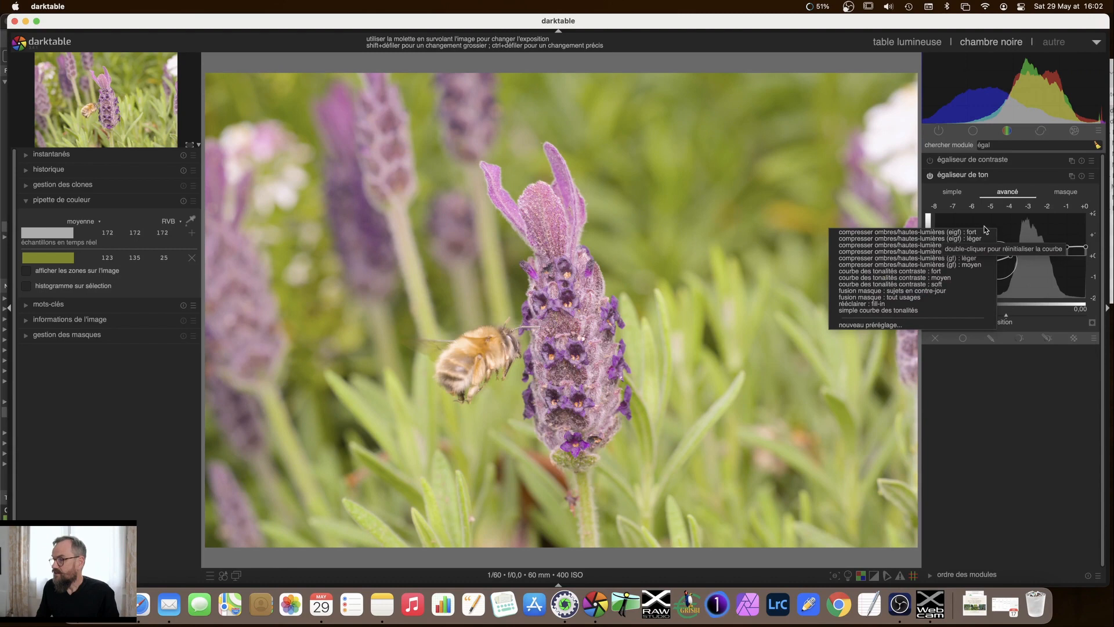
pyautogui.click(981, 290)
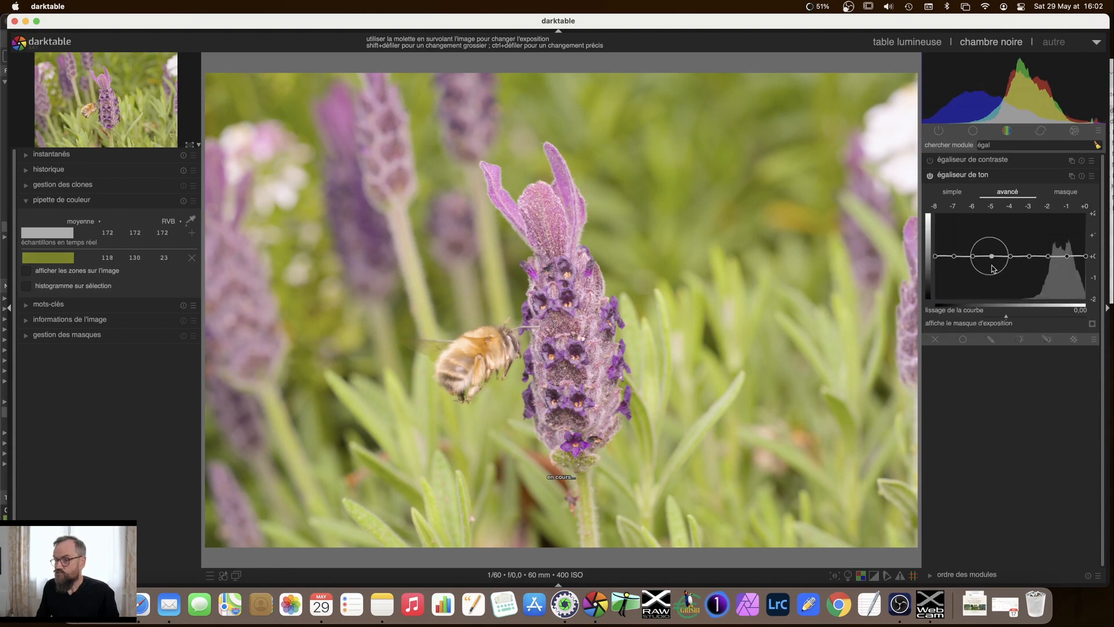
pyautogui.rightClick(991, 232)
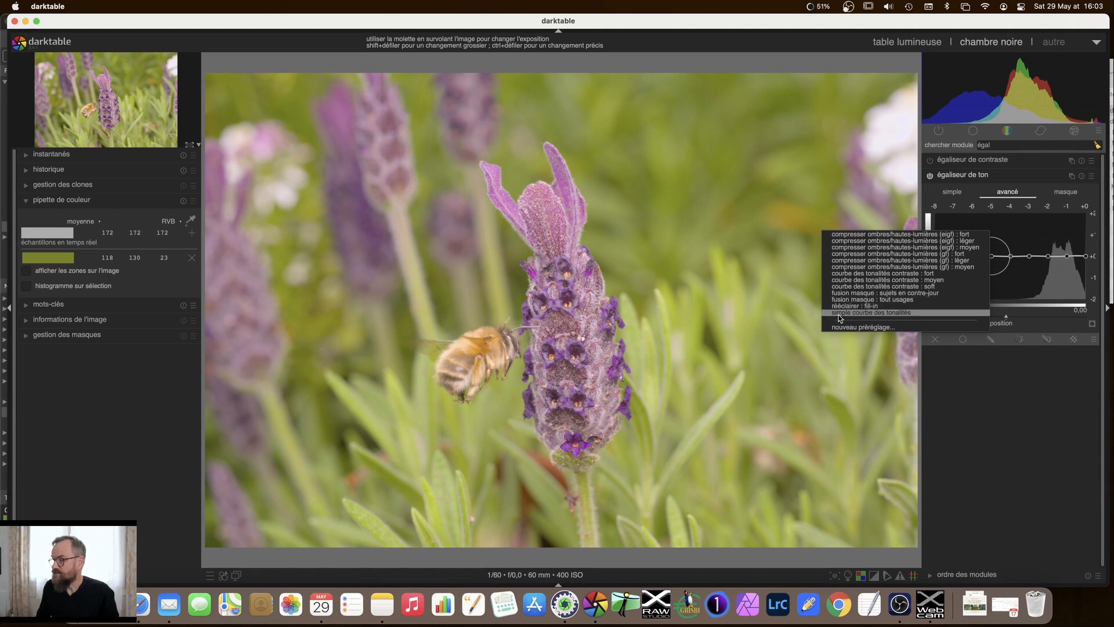
pyautogui.click(889, 315)
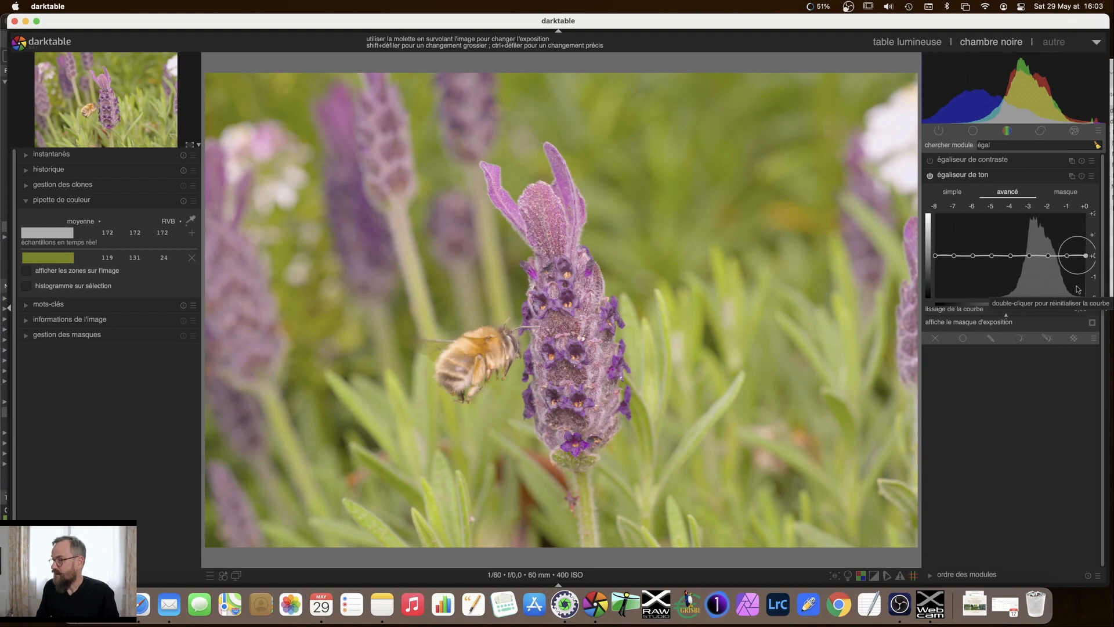
# - Compare the preset's exposure mask with the one shown after resetting the tone equalizer
pyautogui.click(1093, 323)
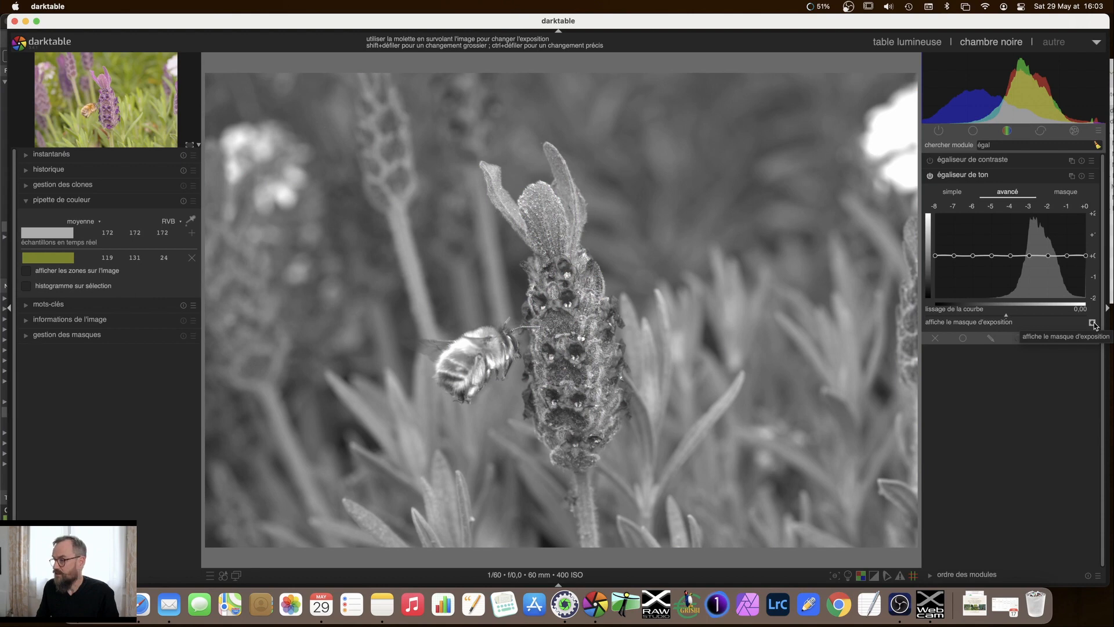
pyautogui.click(1094, 323)
pyautogui.click(1082, 176)
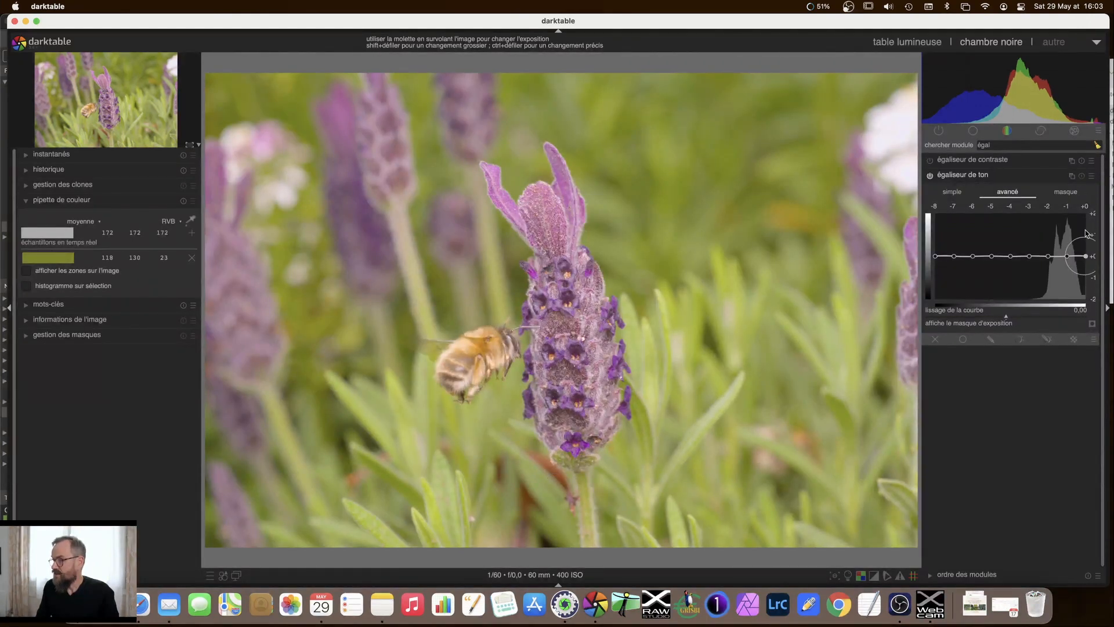
pyautogui.click(1093, 324)
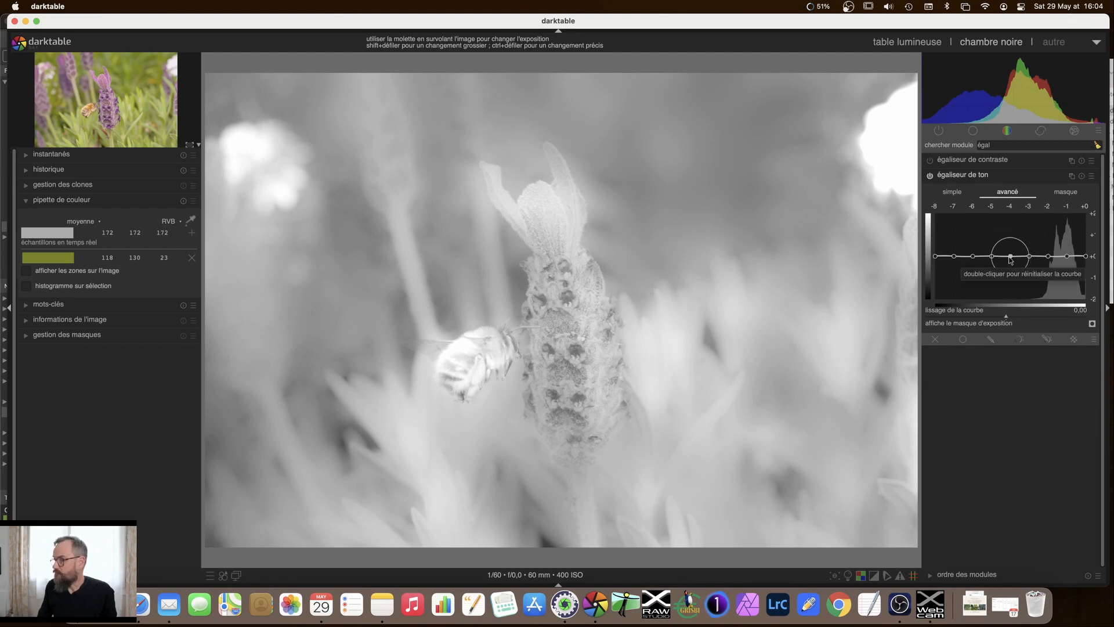
# - Apply the preset "simple courbe des tonalités" and shape the curve, raising it around -2 EV and slightly lowering it around -5 and -4 EV
pyautogui.rightClick(1010, 259)
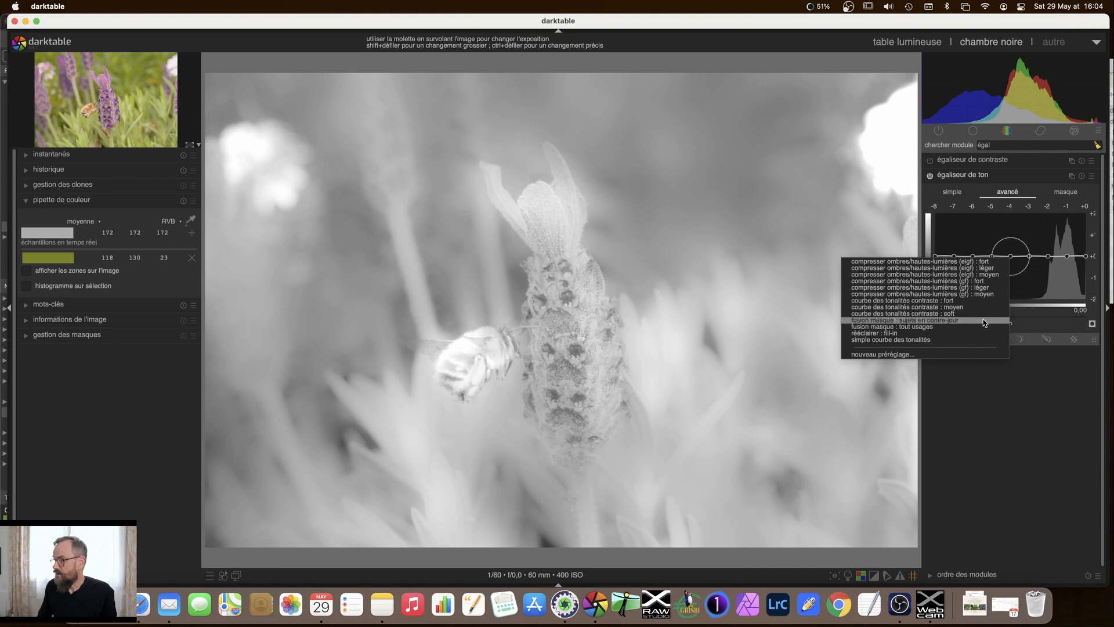
pyautogui.click(985, 342)
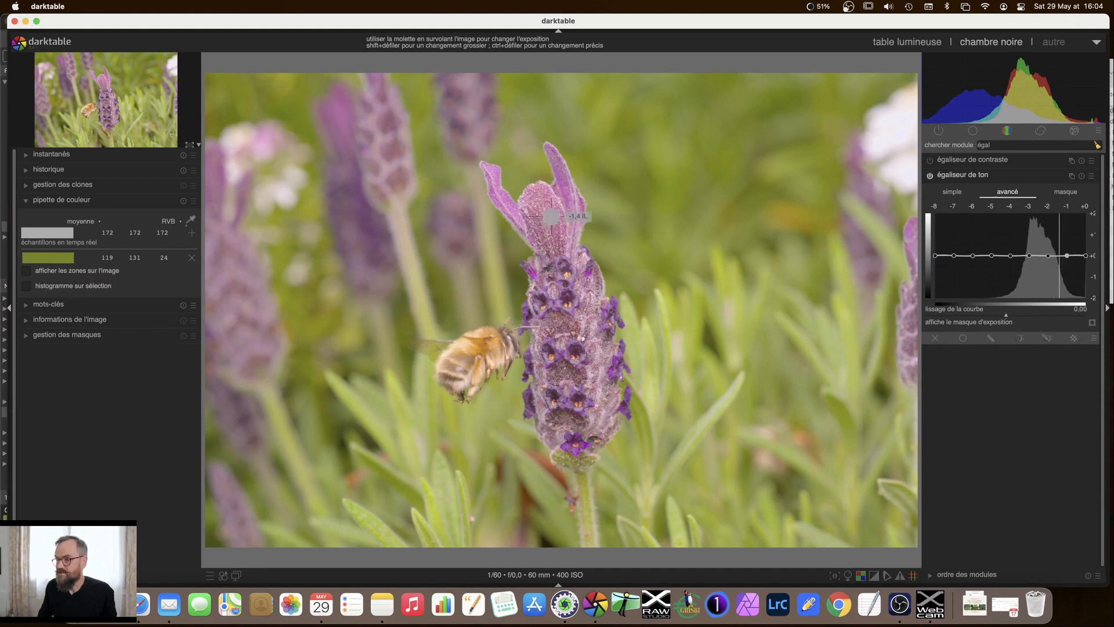
pyautogui.moveTo(1052, 257); pyautogui.dragTo(1003, 270)
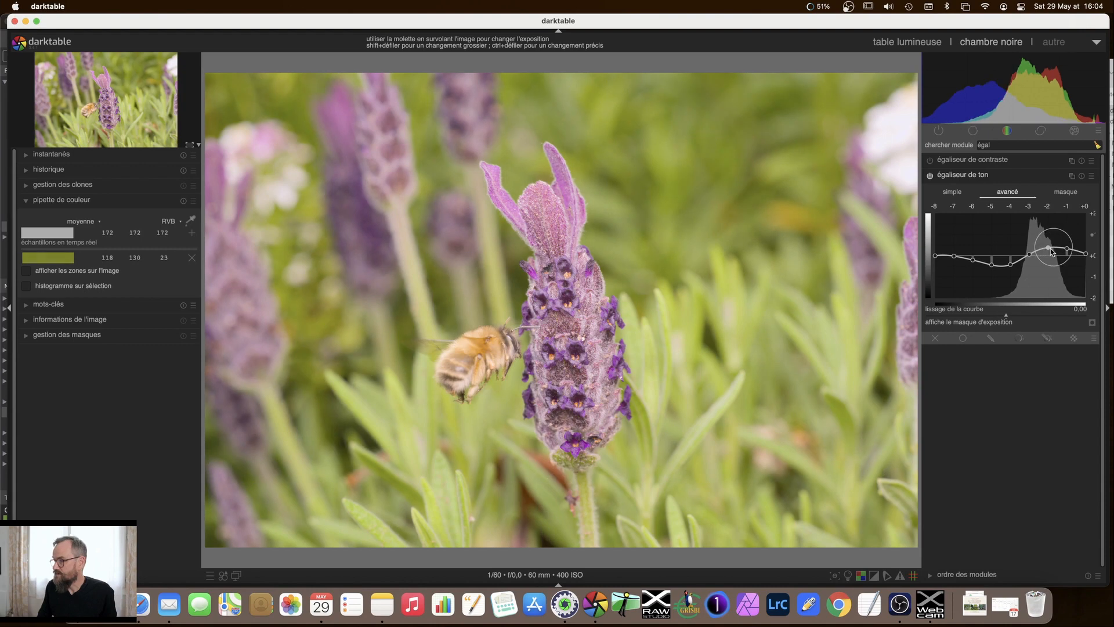
pyautogui.moveTo(1062, 250); pyautogui.dragTo(1065, 247)
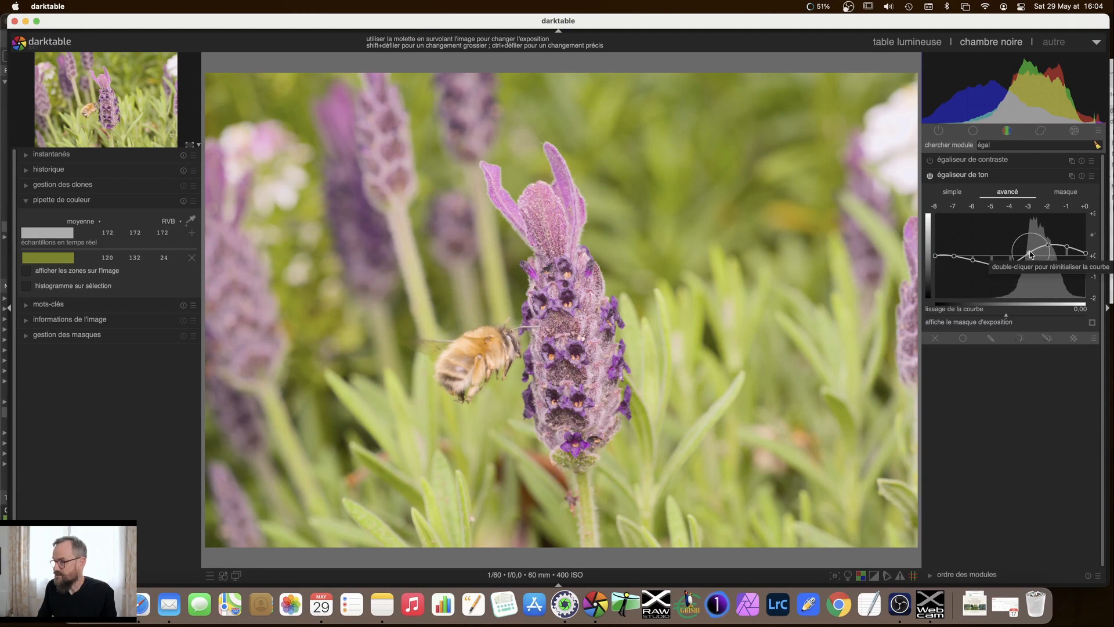
pyautogui.moveTo(1013, 259); pyautogui.dragTo(1011, 268)
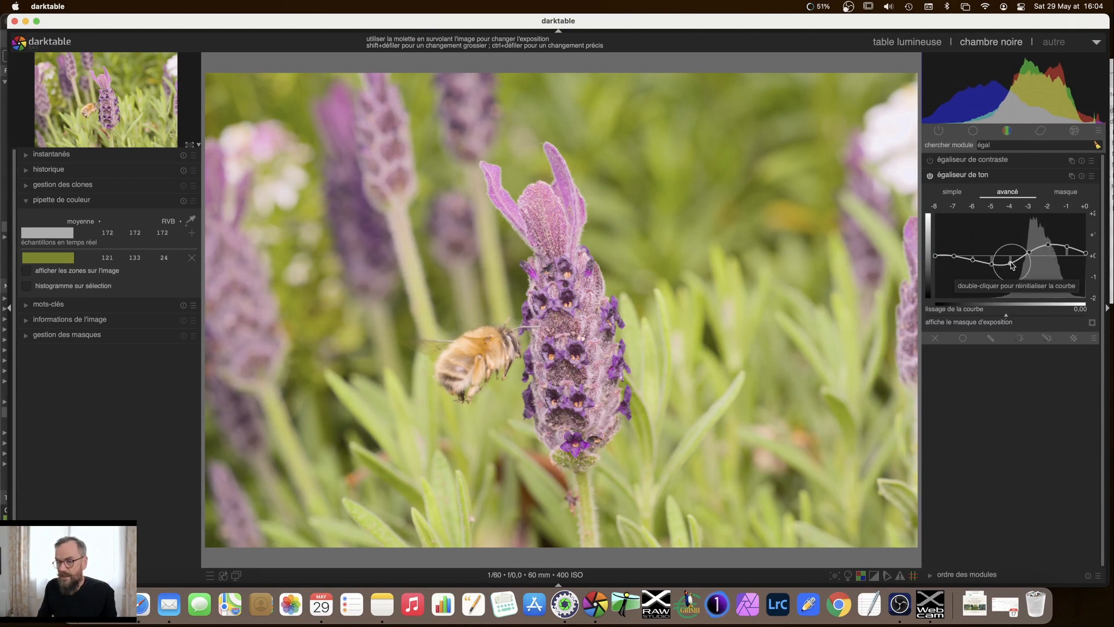
pyautogui.moveTo(1010, 263)
pyautogui.mouseDown()
pyautogui.moveTo(990, 258)
pyautogui.moveTo(1004, 258)
pyautogui.mouseUp()
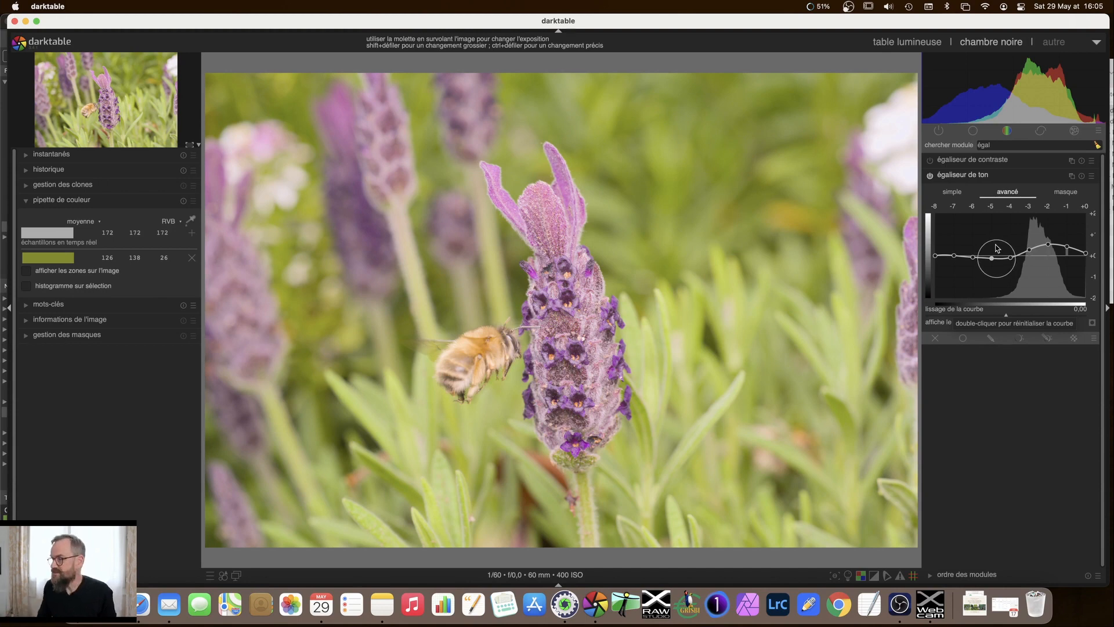
# - Collapse the tone equalizer and show the filmstrip to browse the photos, finishing on the running dog photo
pyautogui.click(968, 177)
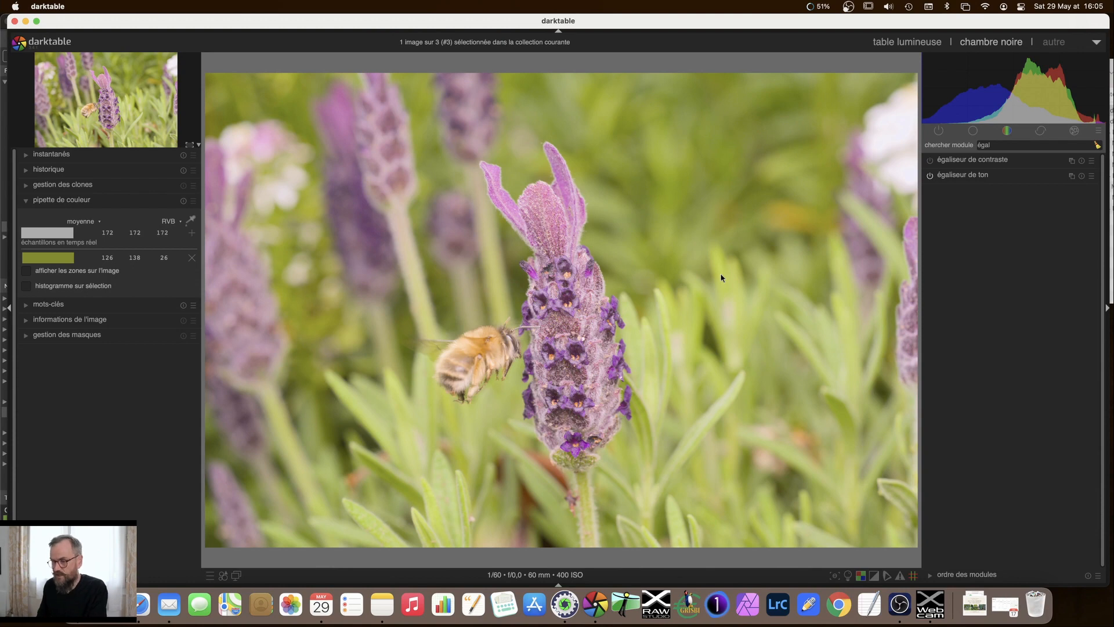
pyautogui.hotkey('ctrl', 'f')
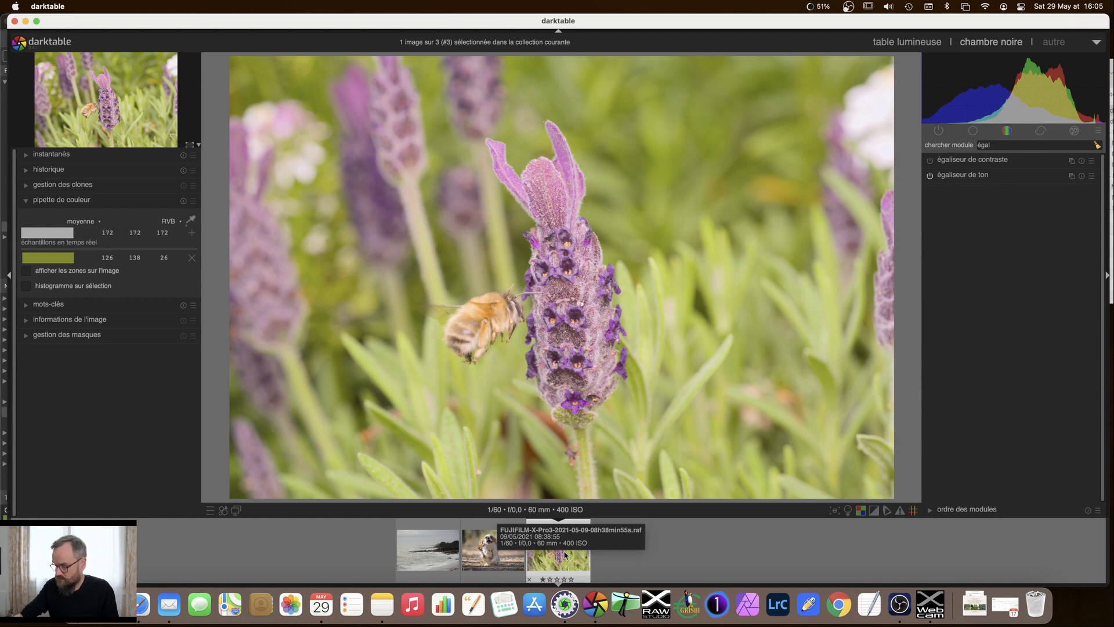
pyautogui.press('BackSpace')
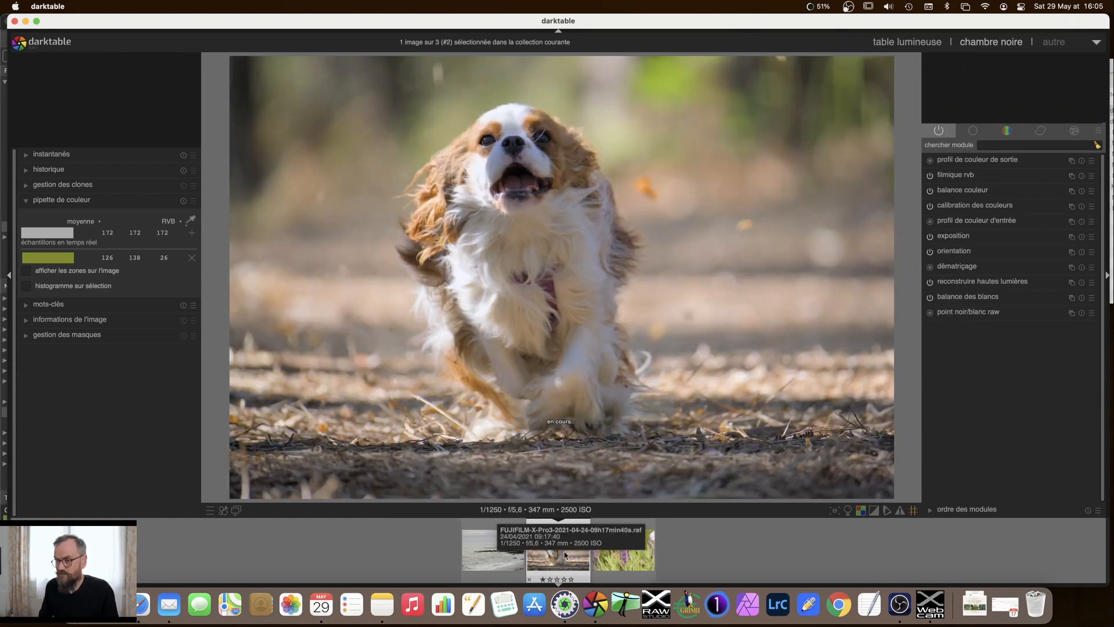
pyautogui.press('BackSpace')
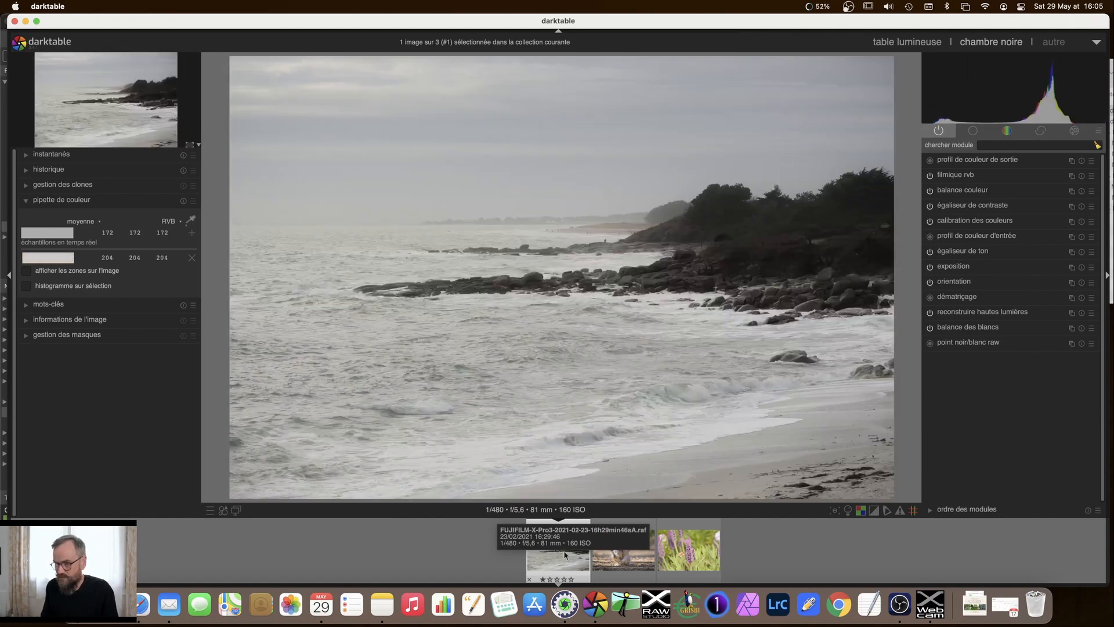
pyautogui.press('space')
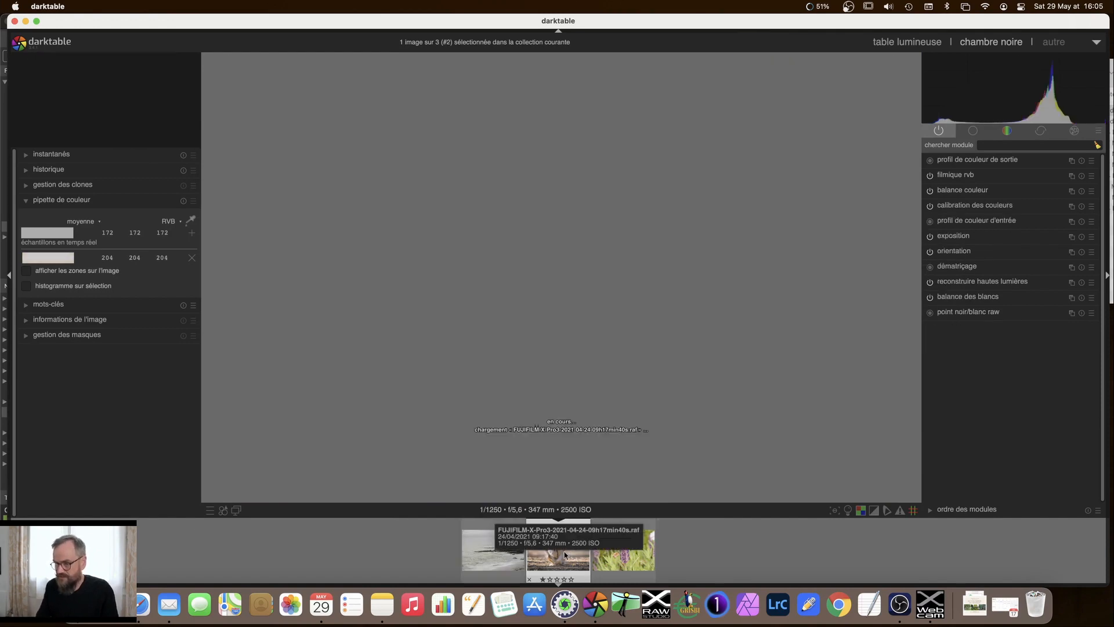
pyautogui.press('space')
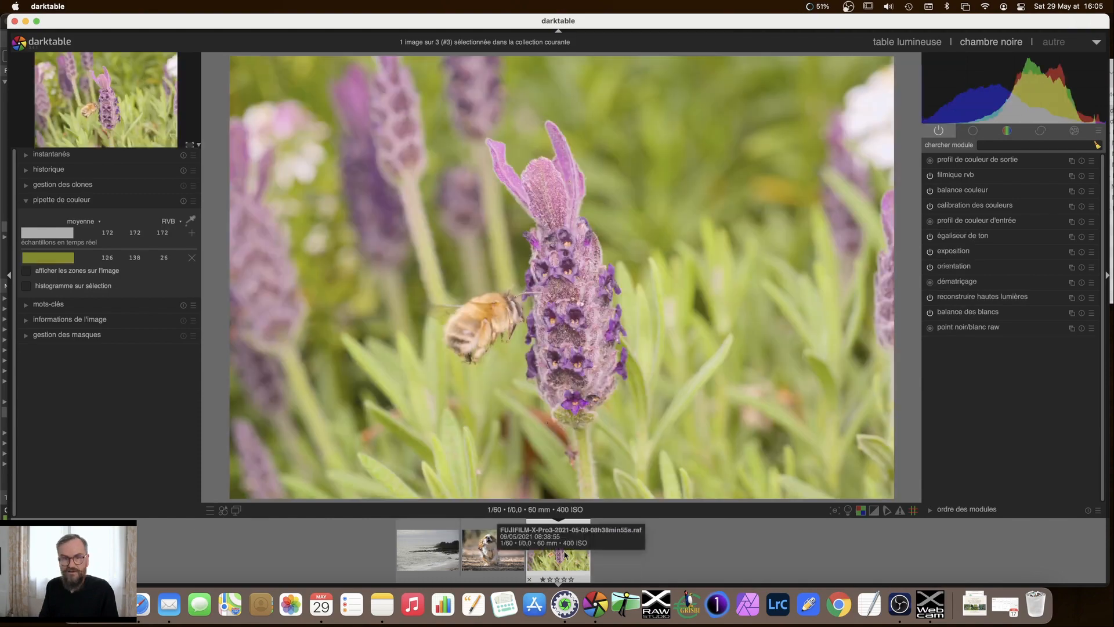
pyautogui.press('BackSpace')
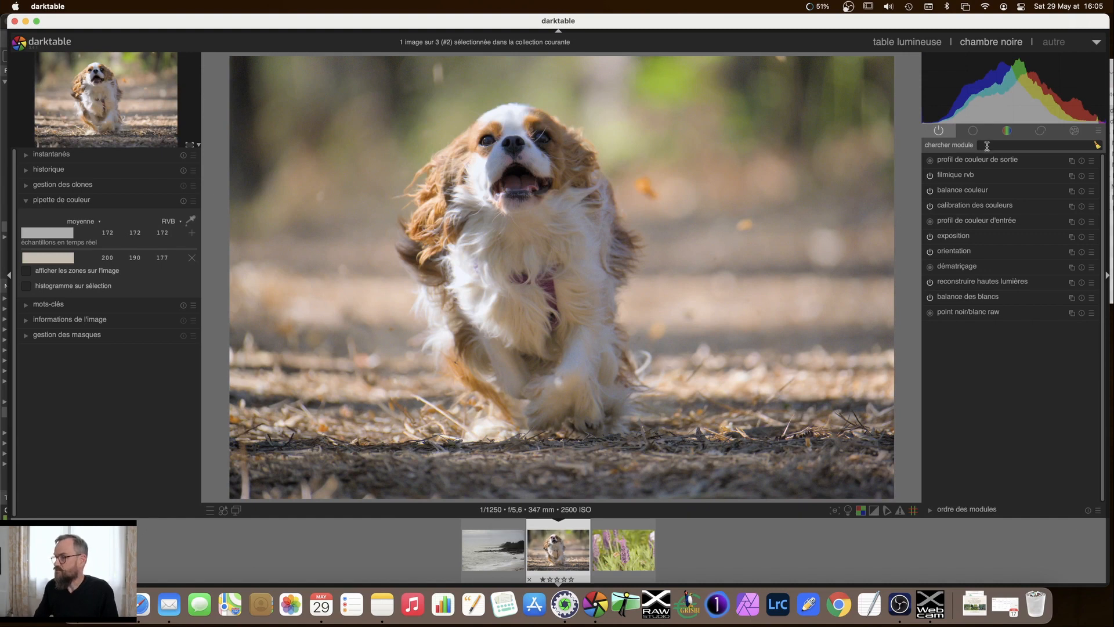
# - Search the modules for "ég", open and enable the tone equalizer (égaliseur de ton), and check its mask settings
pyautogui.write('ég')
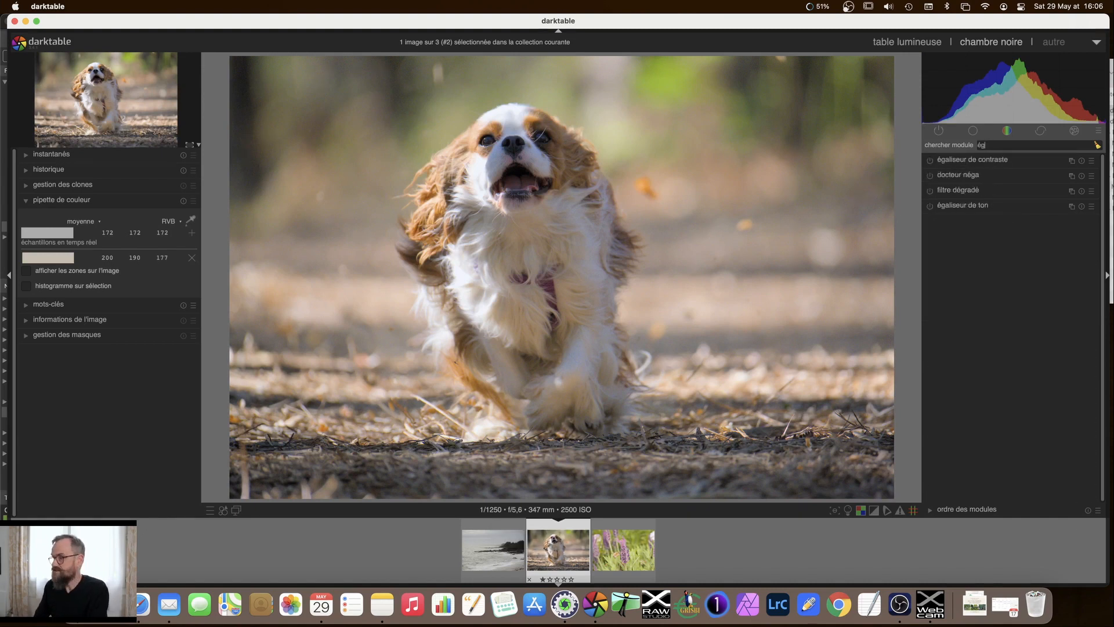
pyautogui.click(947, 207)
pyautogui.click(930, 206)
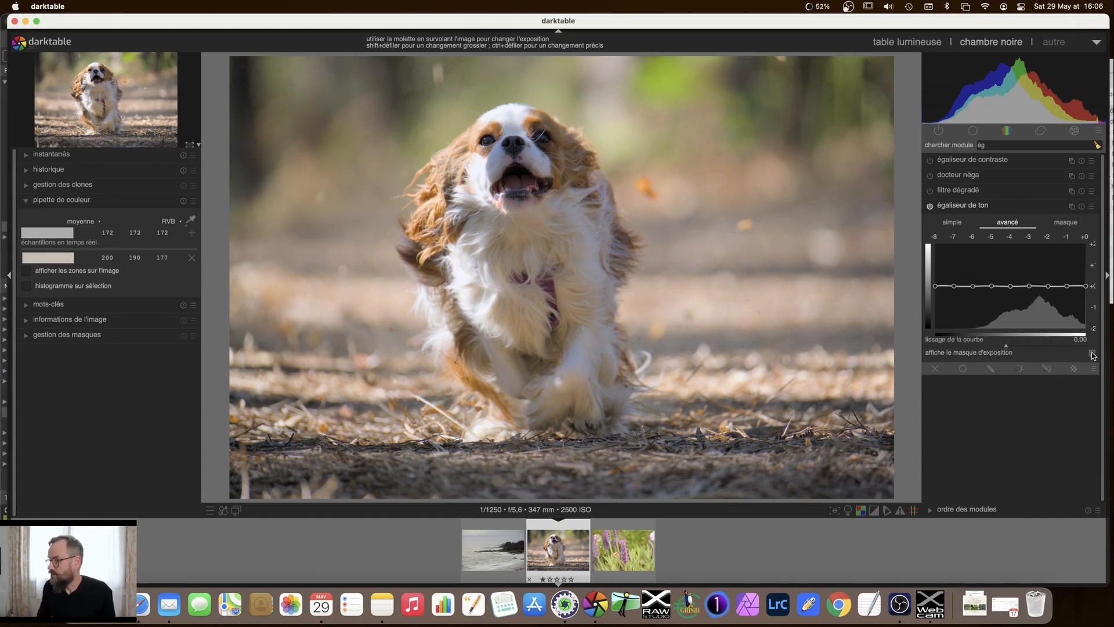
pyautogui.click(1065, 223)
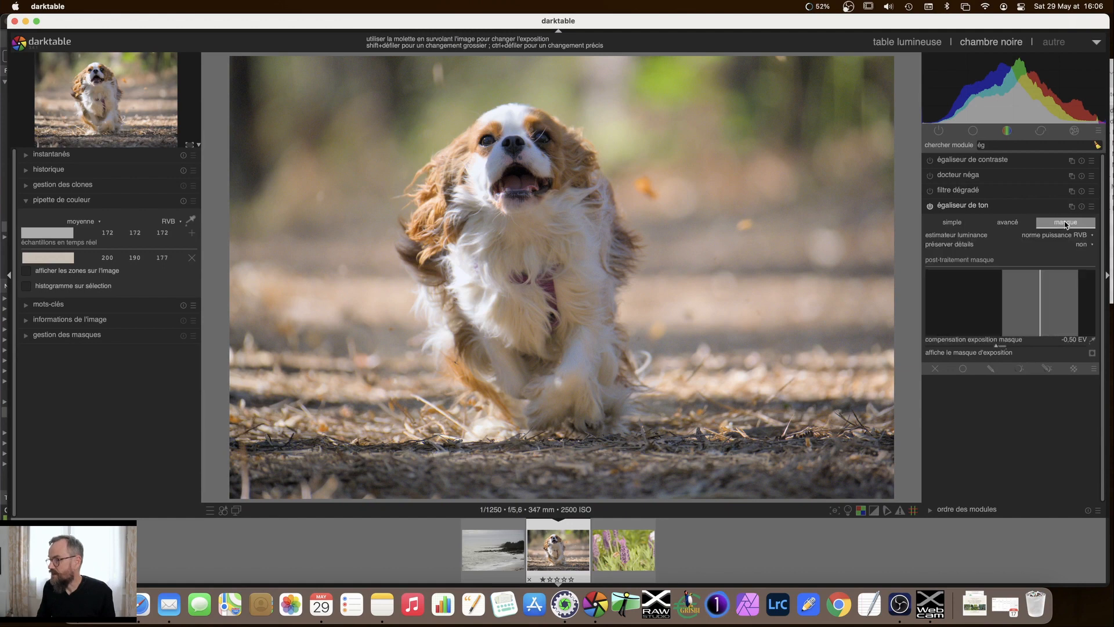
pyautogui.click(1014, 224)
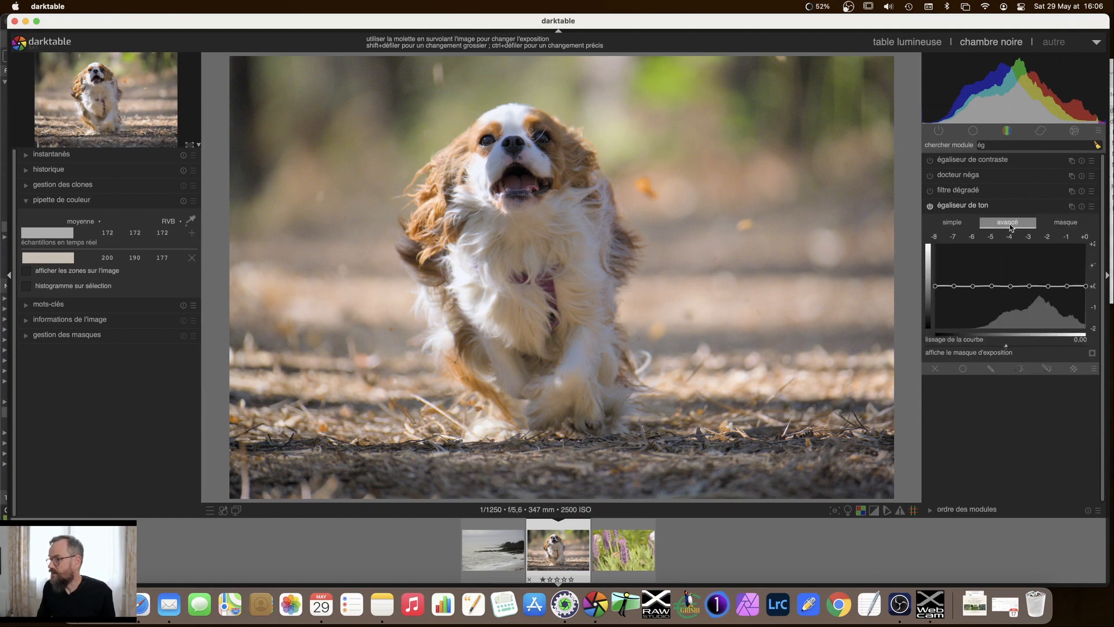
# - Reset the tone equalizer and set its mask exposure compensation to -1.17 EV and mask contrast compensation to +0.47 EV
pyautogui.click(1083, 206)
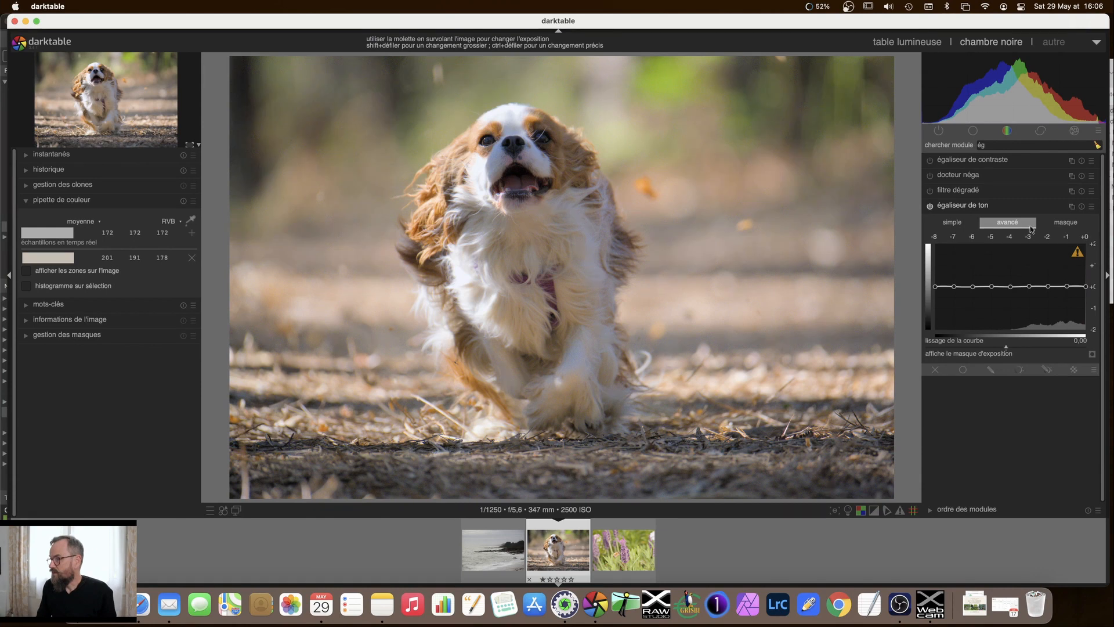
pyautogui.click(1061, 224)
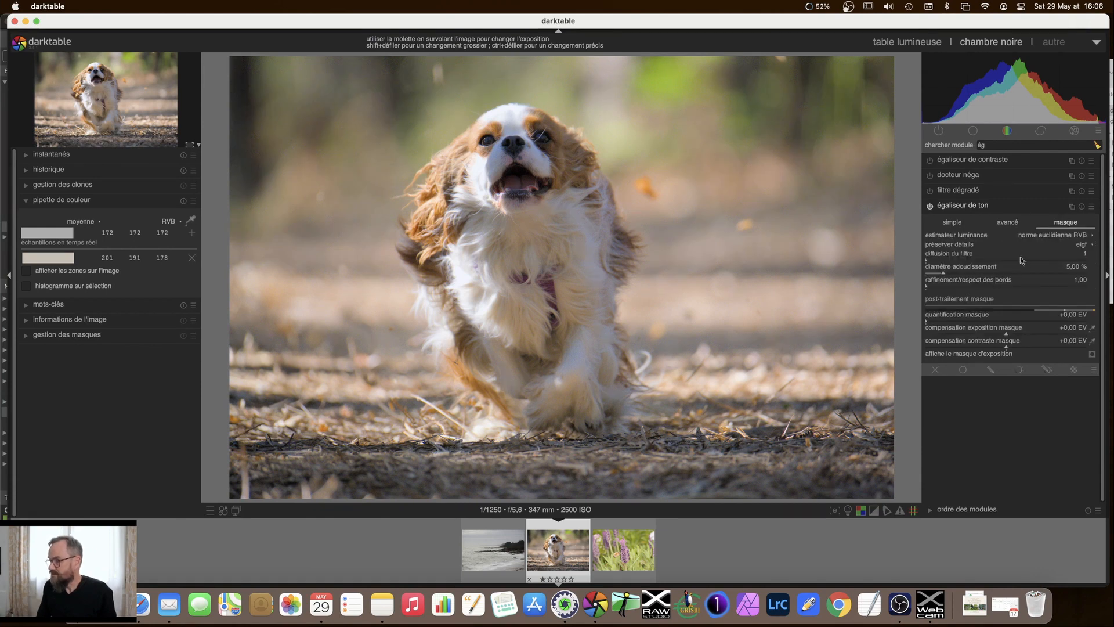
pyautogui.click(985, 335)
pyautogui.scroll(1, 984, 335)
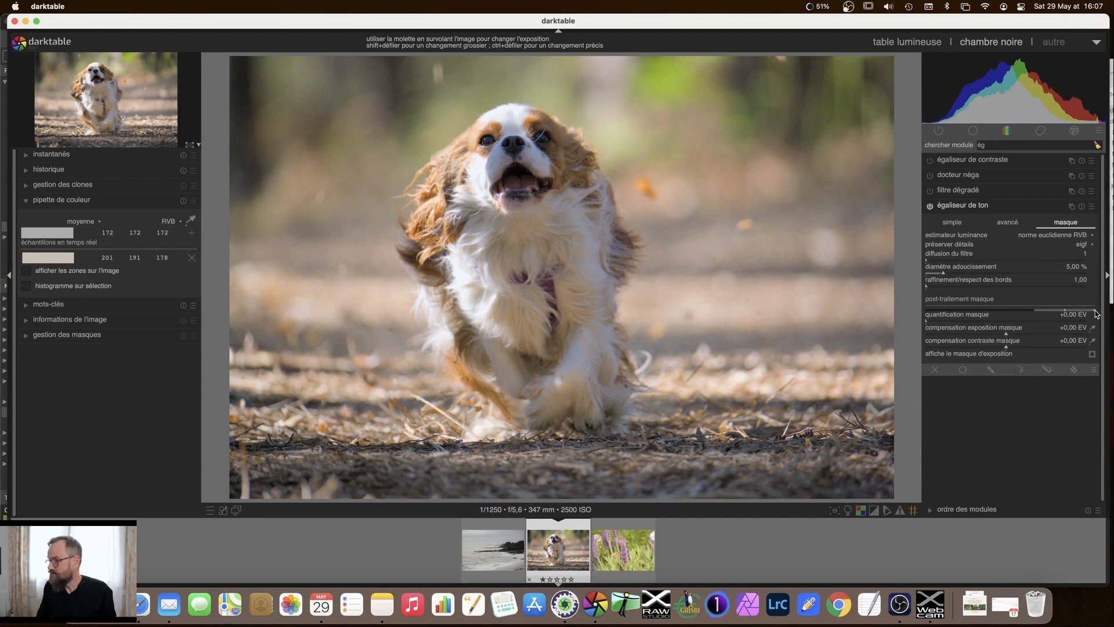
pyautogui.click(997, 333)
pyautogui.moveTo(996, 335); pyautogui.dragTo(994, 337)
pyautogui.click(984, 334)
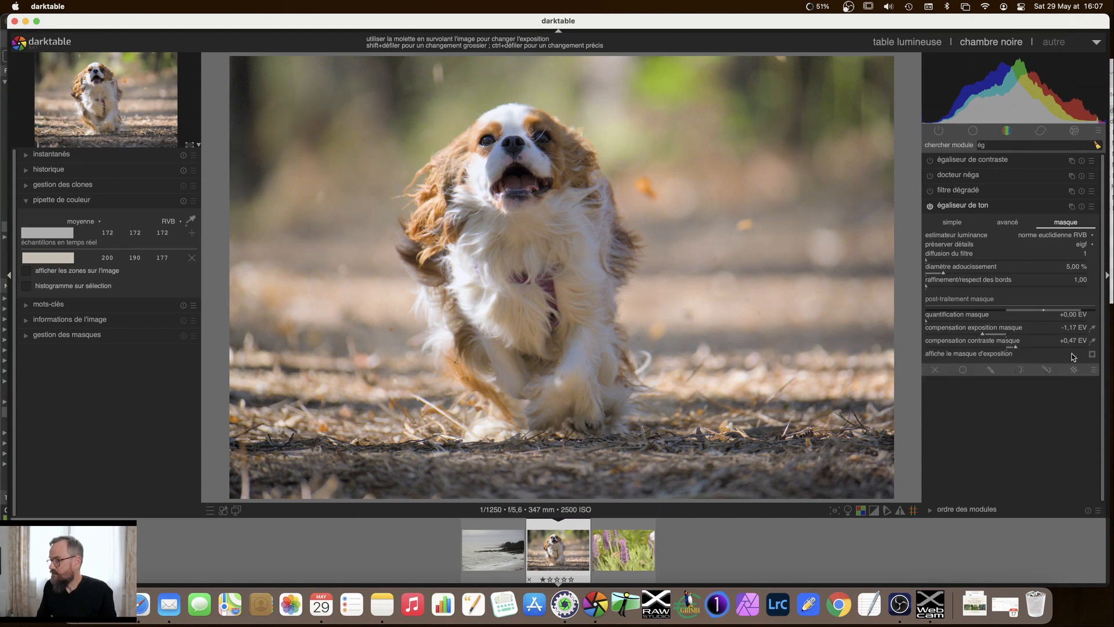
# - With the exposure mask displayed, set its exposure compensation to -1.90 EV and contrast compensation to +0.71 EV, and hide the mask
pyautogui.click(1092, 355)
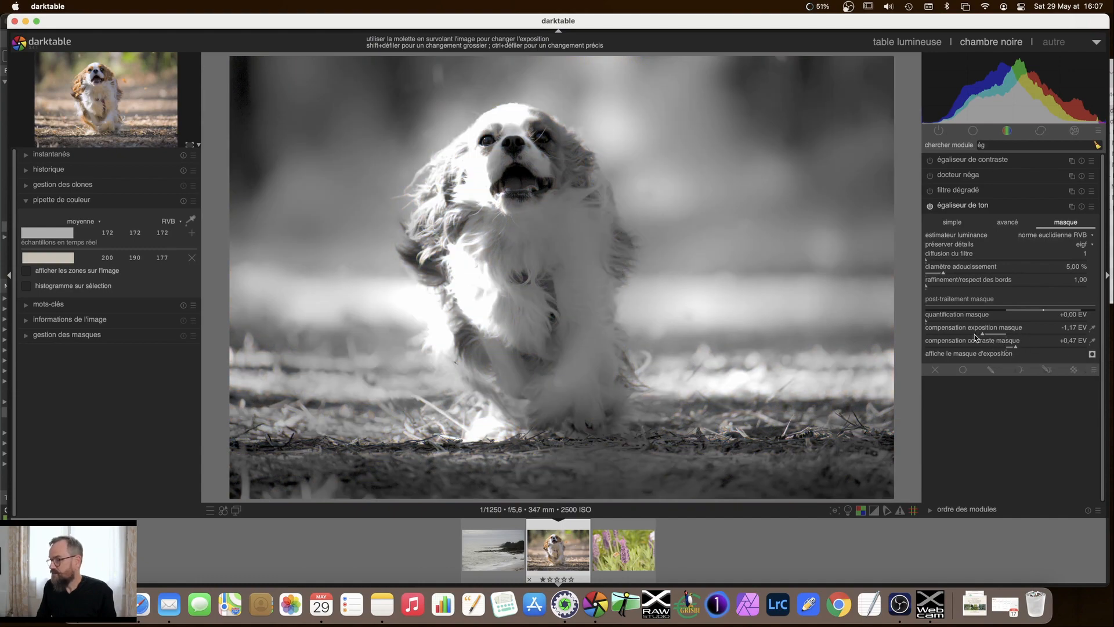
pyautogui.moveTo(974, 334); pyautogui.dragTo(960, 336)
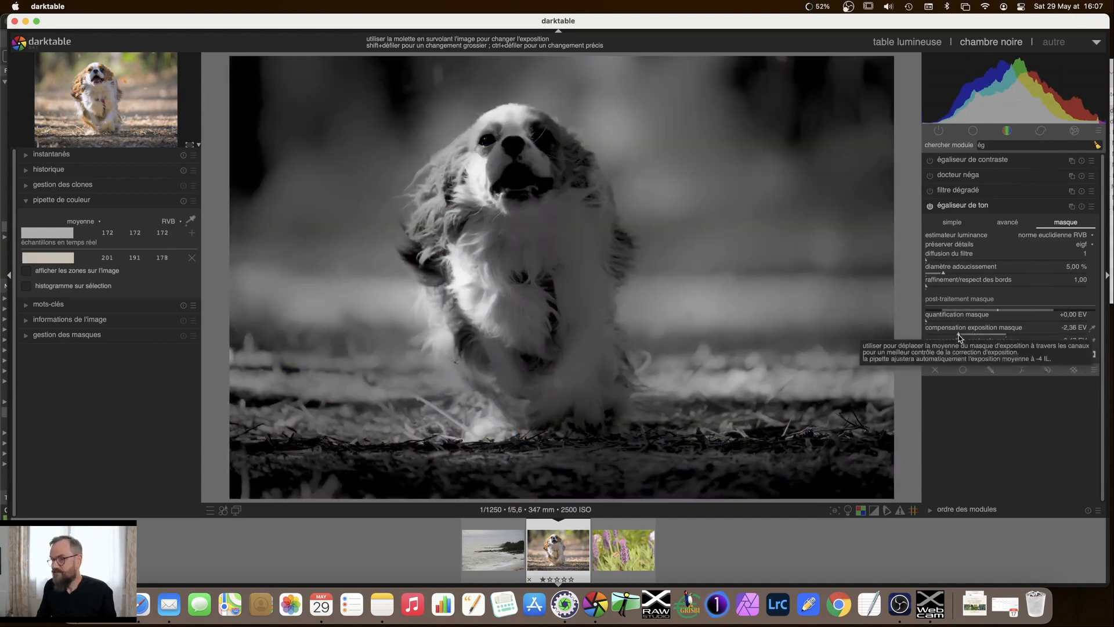
pyautogui.click(969, 336)
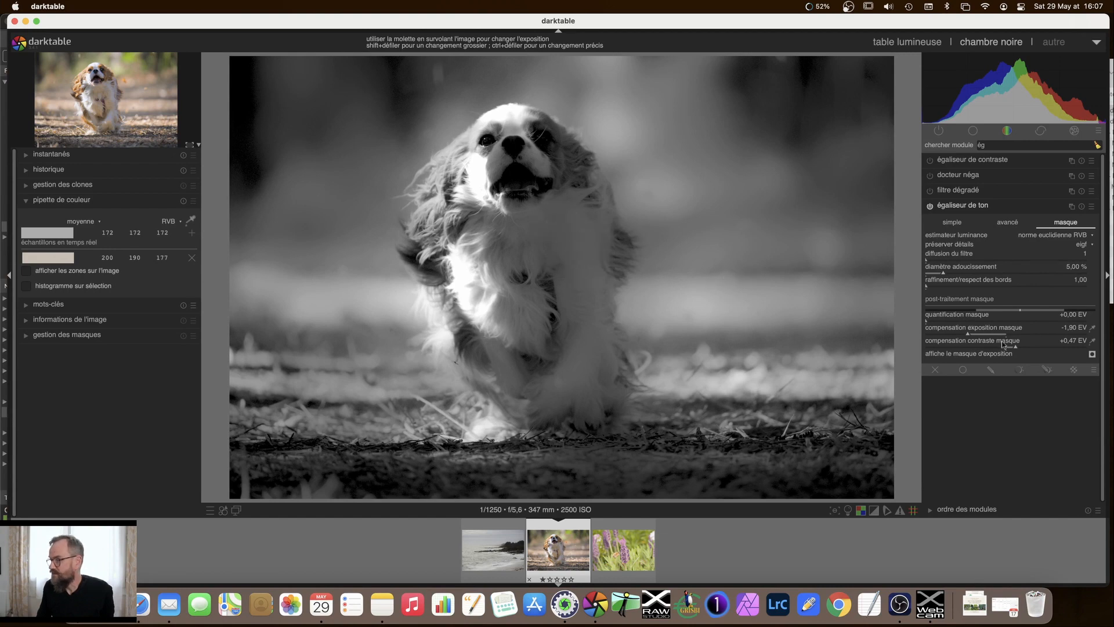
pyautogui.scroll(5, 1021, 350)
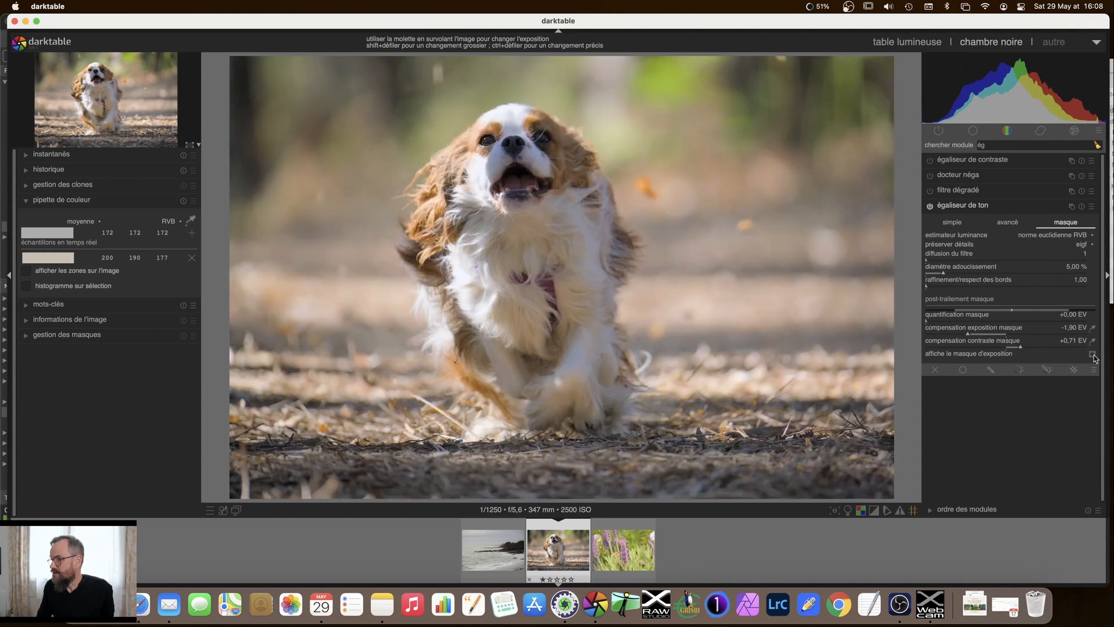
# - Shape the advanced tone curve, lowering it around -4 and -3 EV and raising it around -1 EV
pyautogui.click(1013, 227)
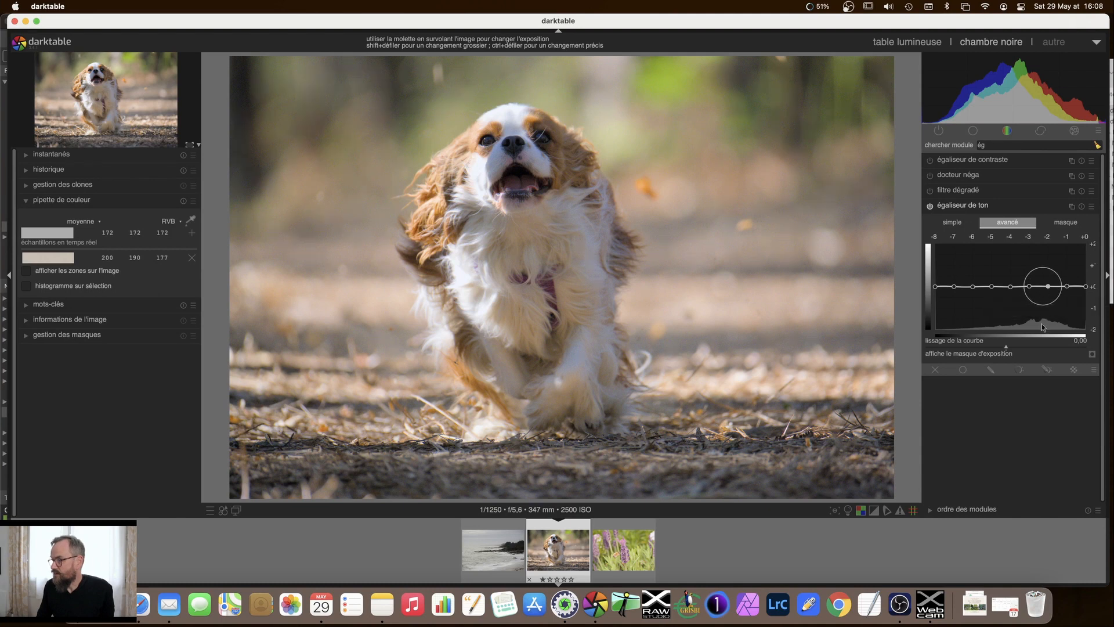
pyautogui.moveTo(1046, 286); pyautogui.dragTo(1047, 283)
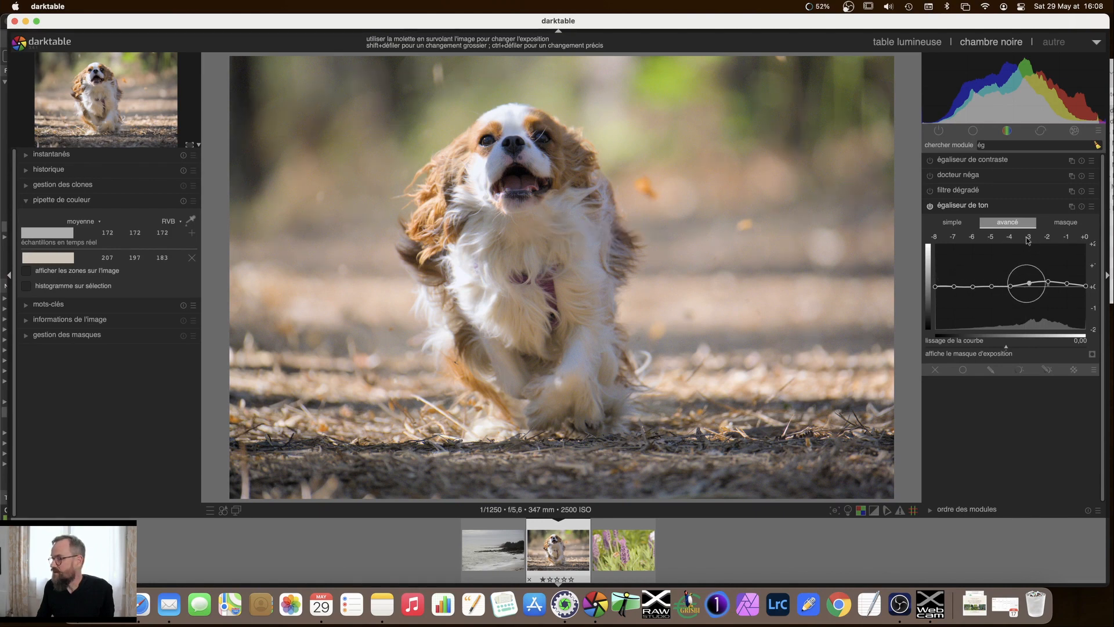
pyautogui.moveTo(1032, 290); pyautogui.dragTo(1030, 295)
pyautogui.doubleClick(1047, 288)
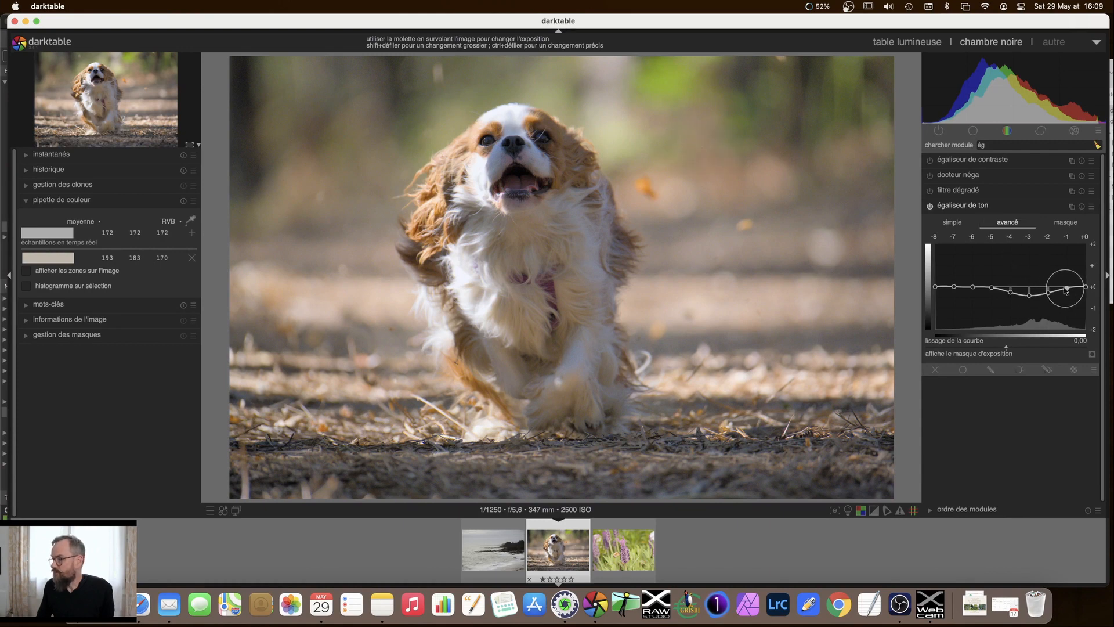
pyautogui.scroll(5, 1065, 290)
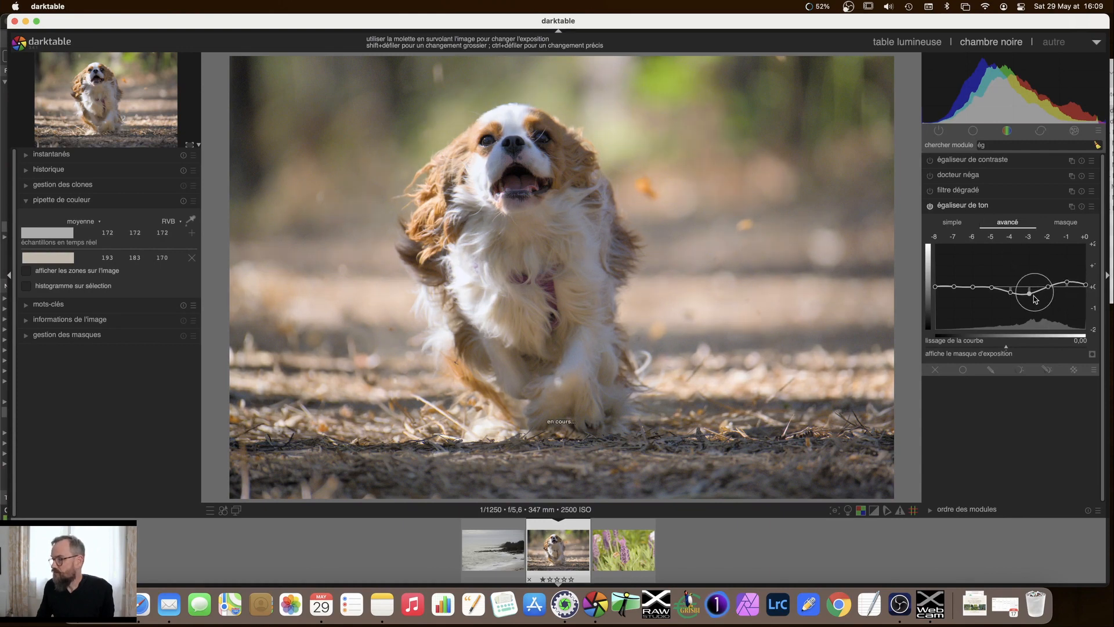
pyautogui.scroll(3, 1035, 300)
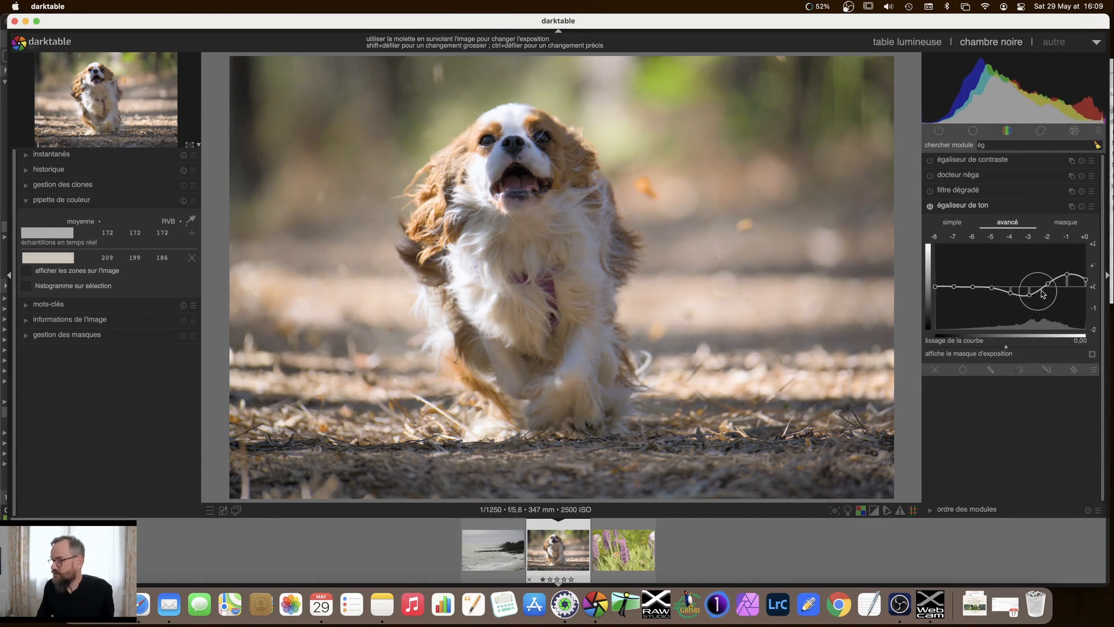
pyautogui.moveTo(1067, 276); pyautogui.dragTo(1030, 299)
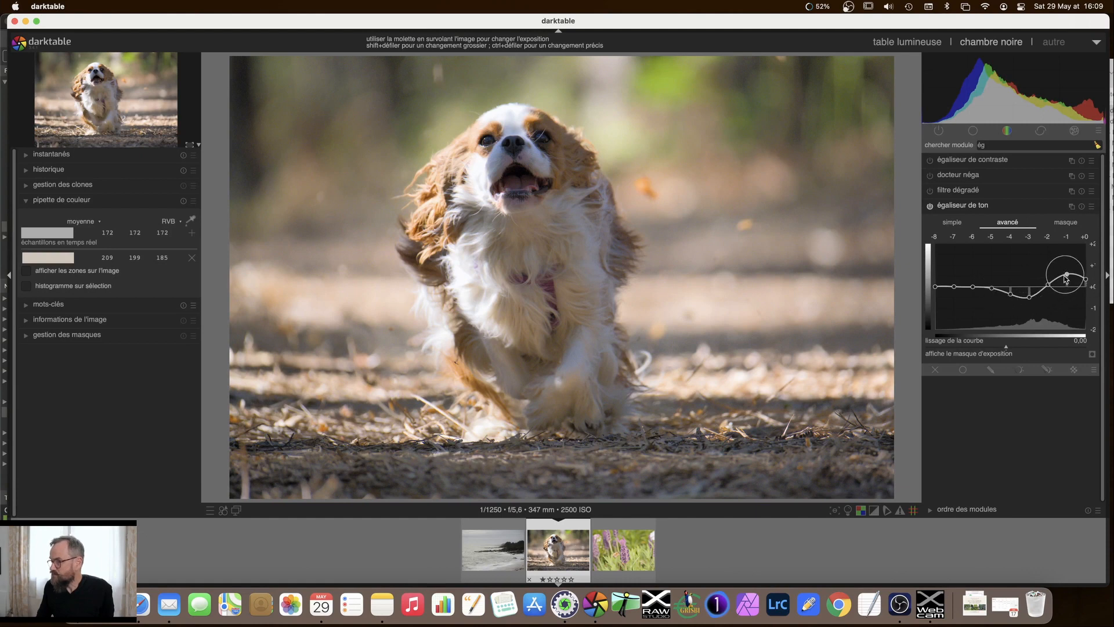
pyautogui.moveTo(1065, 275)
pyautogui.mouseDown()
pyautogui.moveTo(1025, 300)
pyautogui.moveTo(1067, 275)
pyautogui.mouseUp()
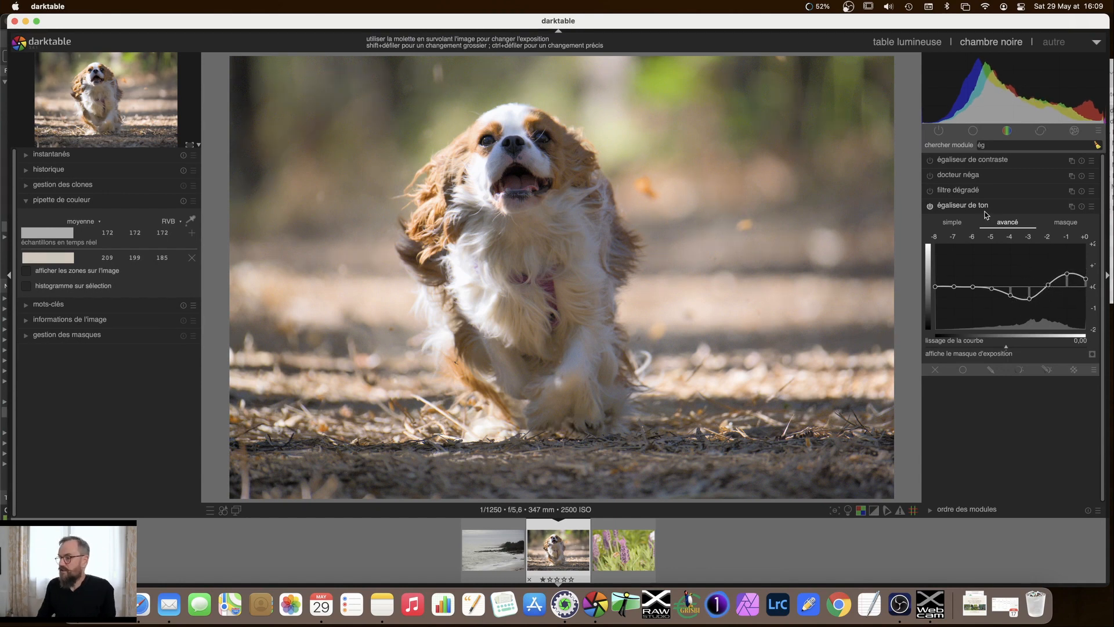
# - Compare the dog photo with and without the tone equalizer, leaving the module enabled
pyautogui.click(929, 207)
pyautogui.click(929, 207)
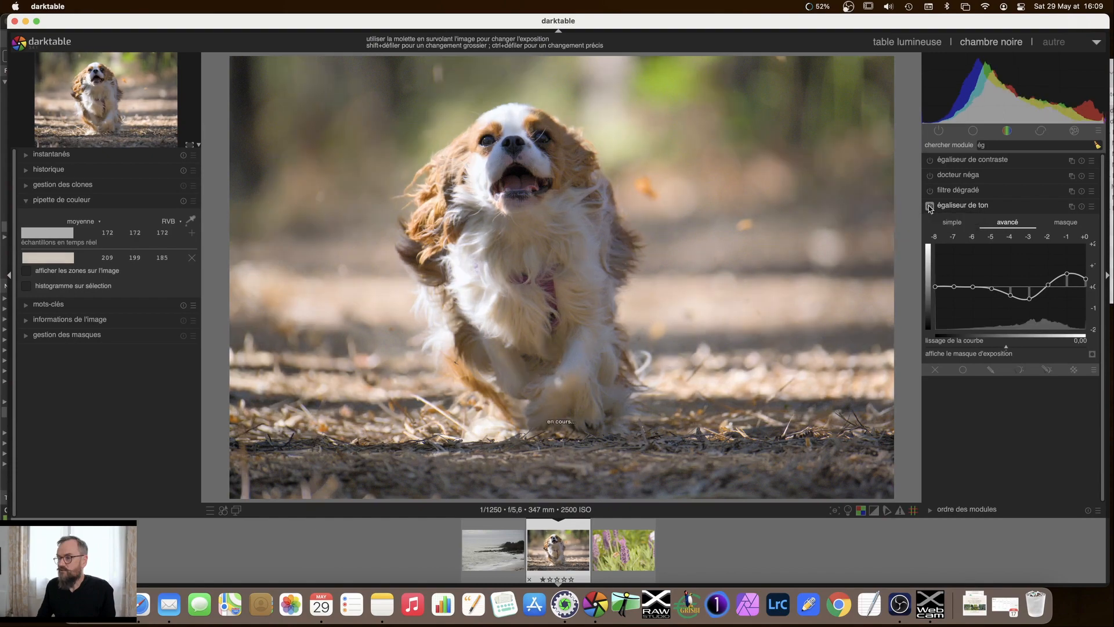
pyautogui.click(929, 207)
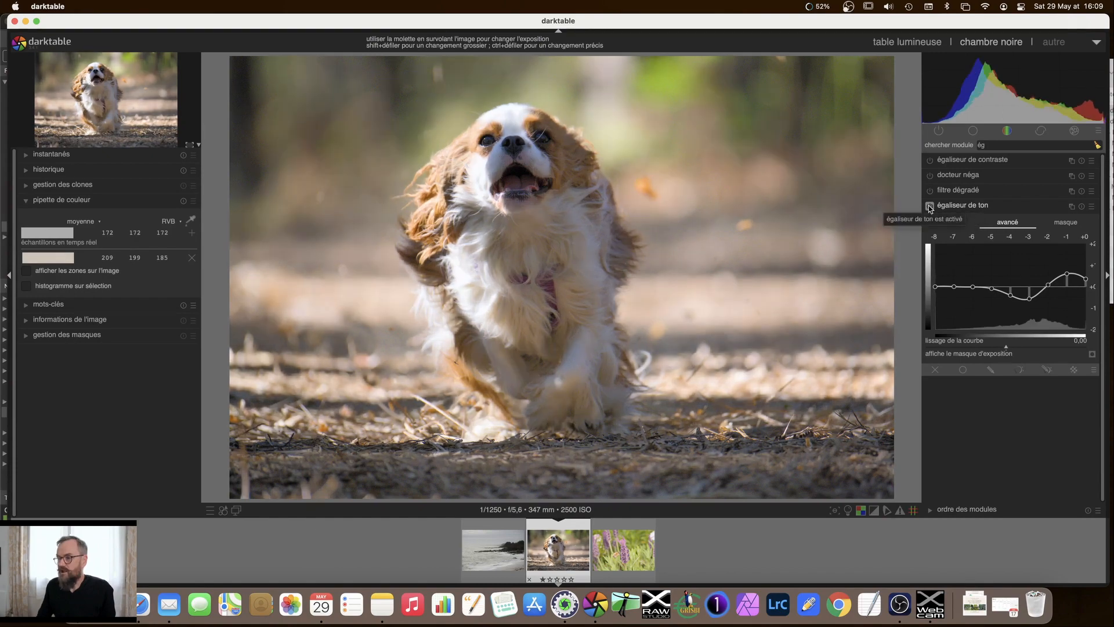
pyautogui.click(929, 207)
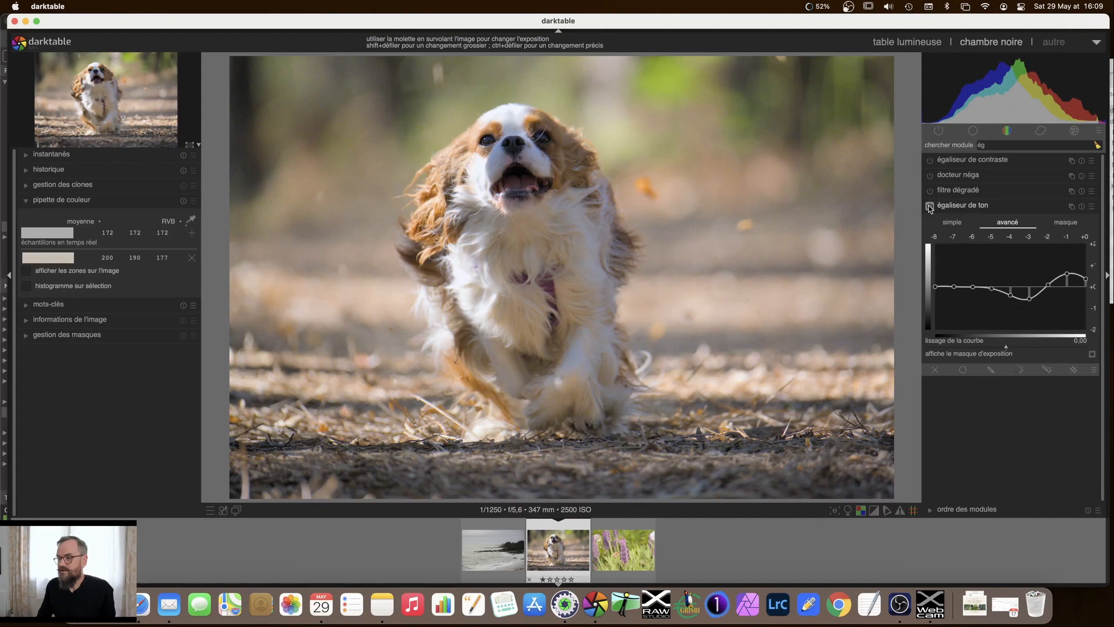
pyautogui.click(929, 207)
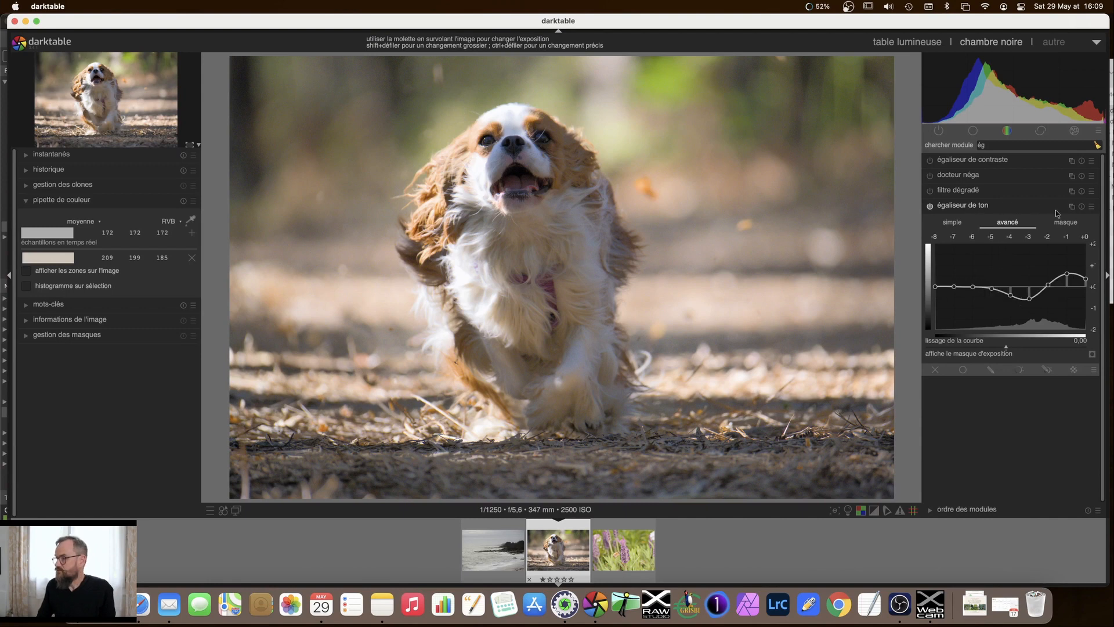
# - Reset the tone equalizer, apply the preset "simple courbe des tonalités", and check its exposure mask
pyautogui.click(1081, 207)
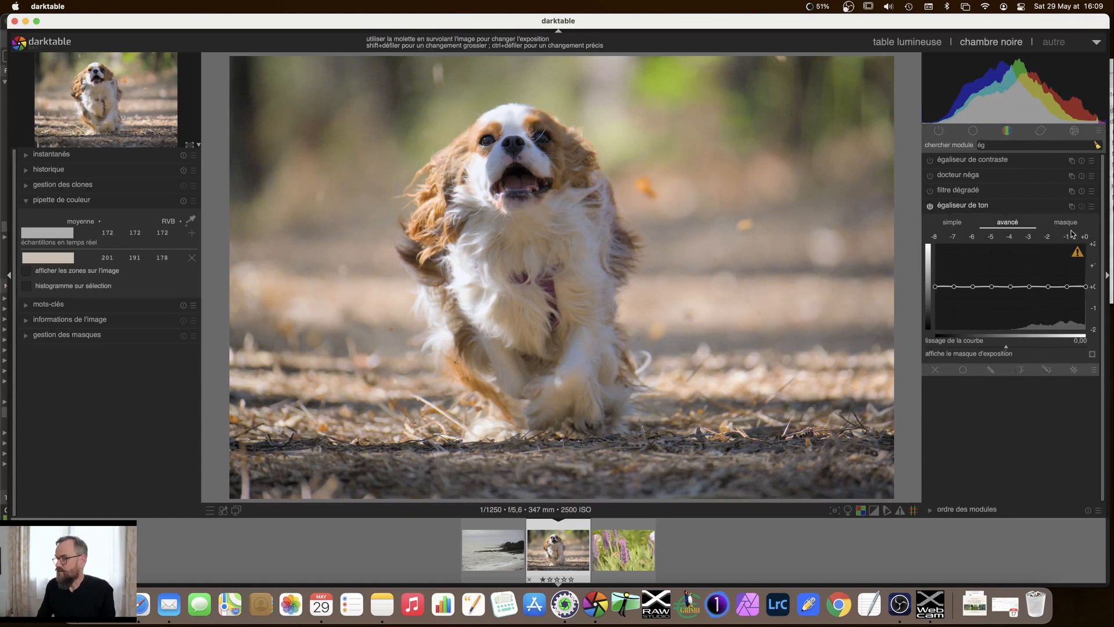
pyautogui.rightClick(985, 264)
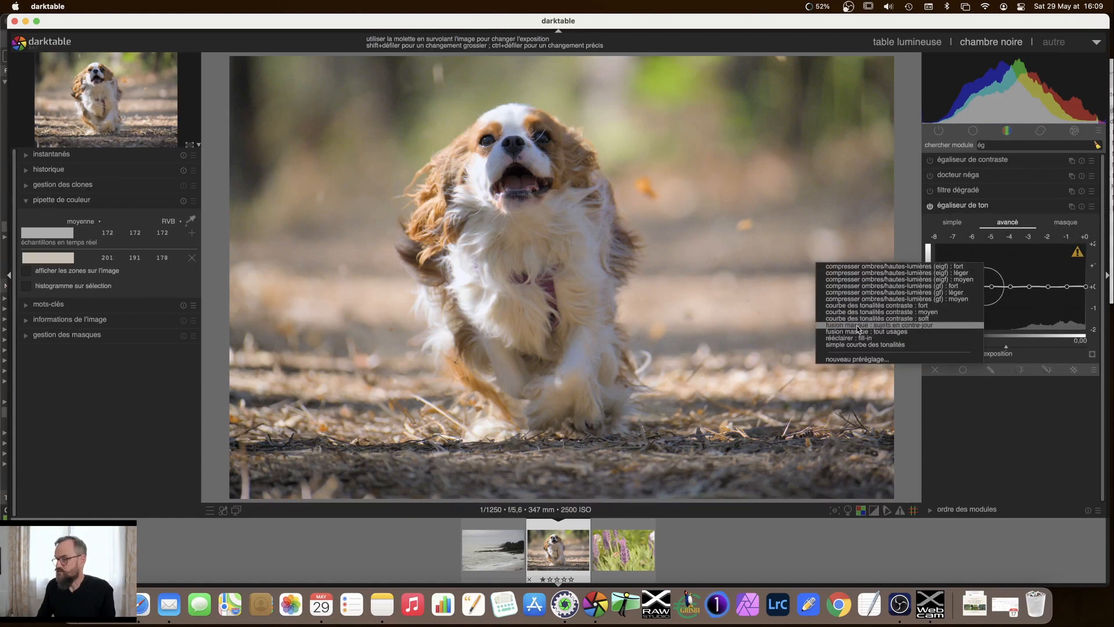
pyautogui.click(873, 345)
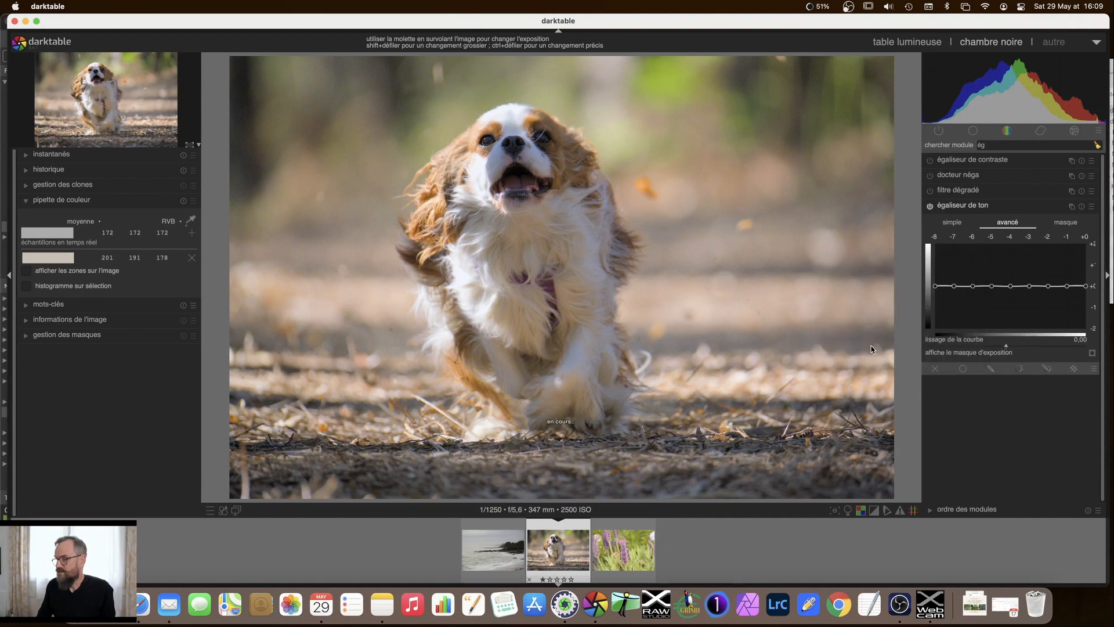
pyautogui.click(1093, 354)
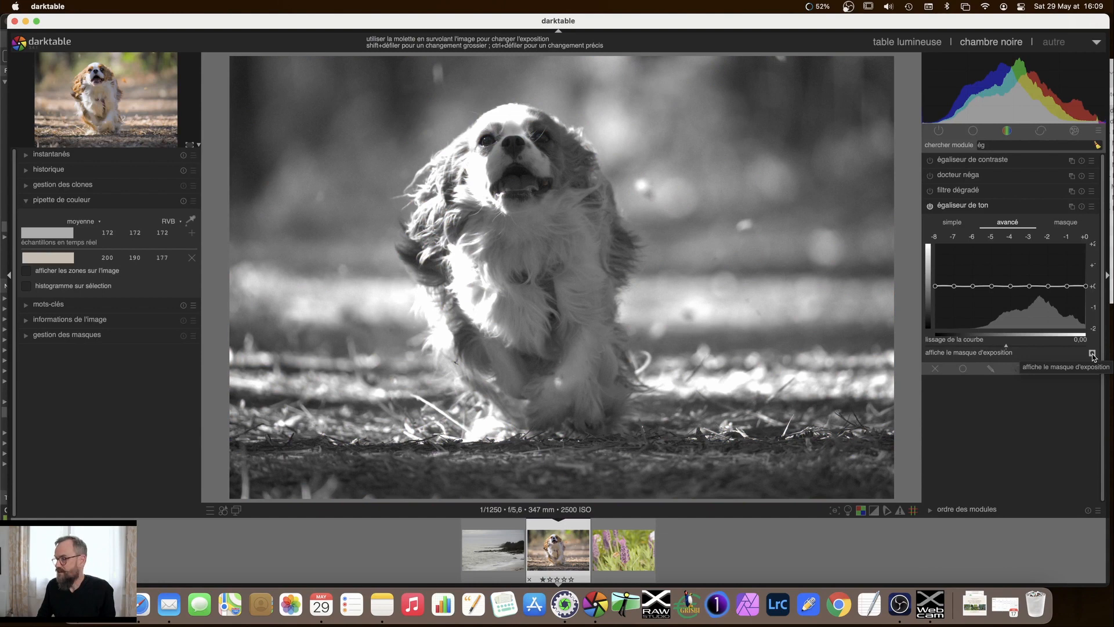
pyautogui.click(1093, 354)
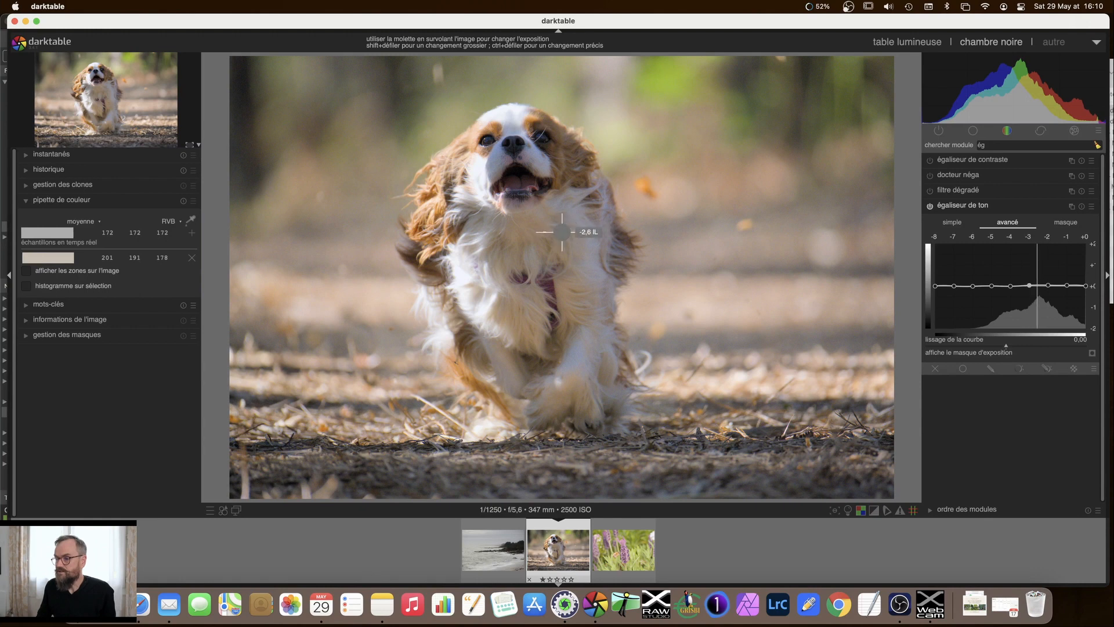
# - Lower the curve slightly around -4 and -3 EV, raise it around -1 EV, and try raising the 0 EV end before restoring it
pyautogui.moveTo(1035, 289)
pyautogui.mouseDown()
pyautogui.moveTo(1022, 297)
pyautogui.moveTo(1061, 290)
pyautogui.moveTo(1052, 286)
pyautogui.mouseUp()
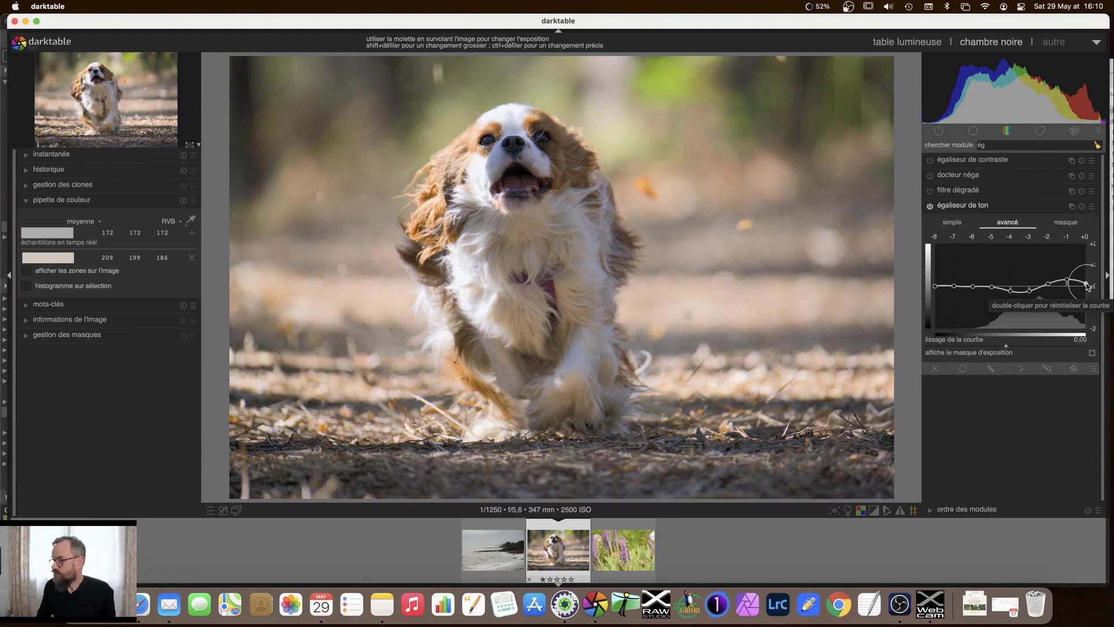
pyautogui.moveTo(1087, 286); pyautogui.dragTo(1086, 260)
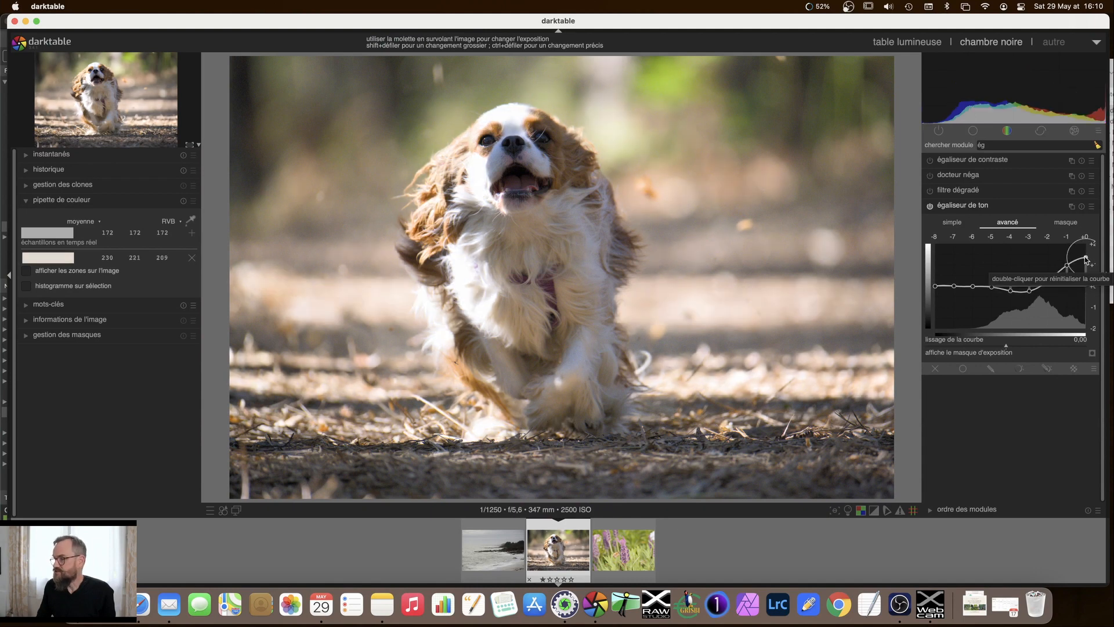
pyautogui.moveTo(1086, 260); pyautogui.dragTo(1086, 289)
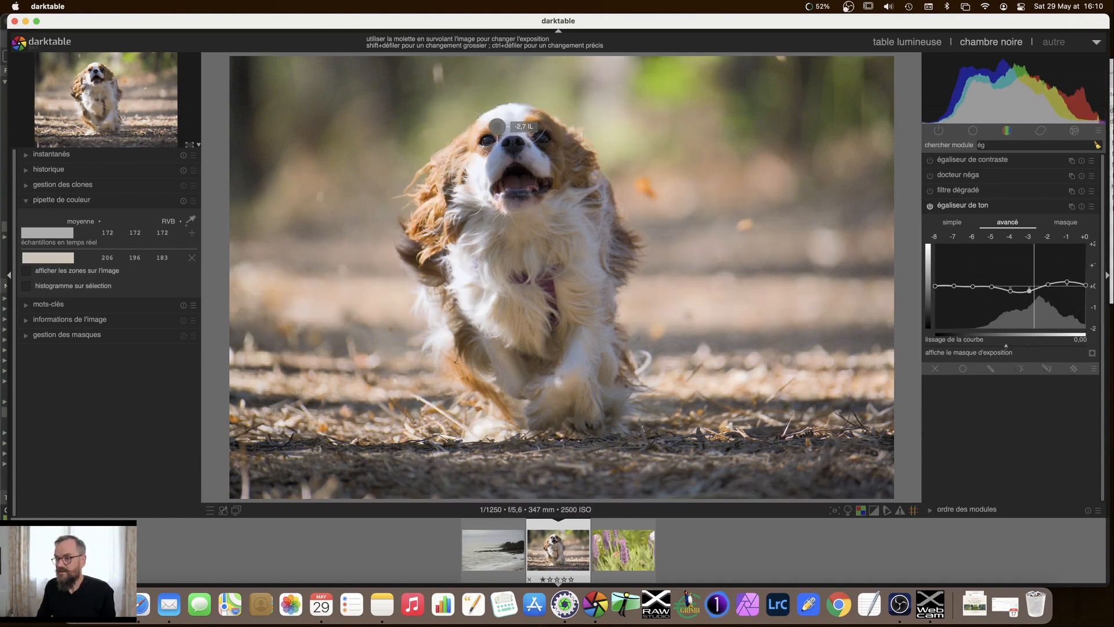
pyautogui.moveTo(1086, 286); pyautogui.dragTo(1086, 273)
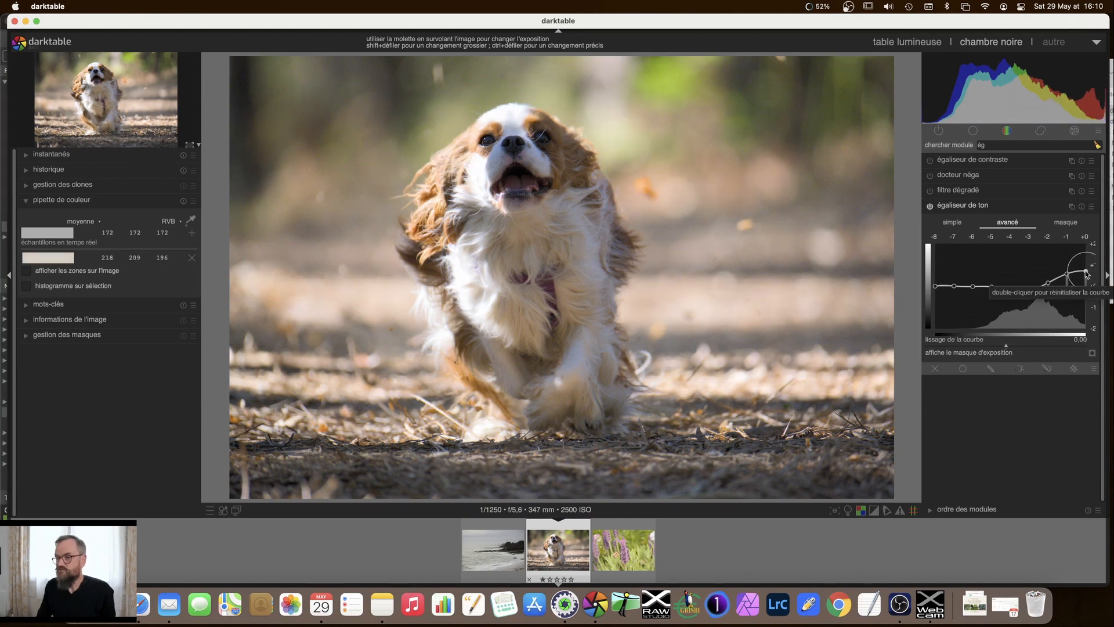
pyautogui.moveTo(1086, 274); pyautogui.dragTo(1086, 287)
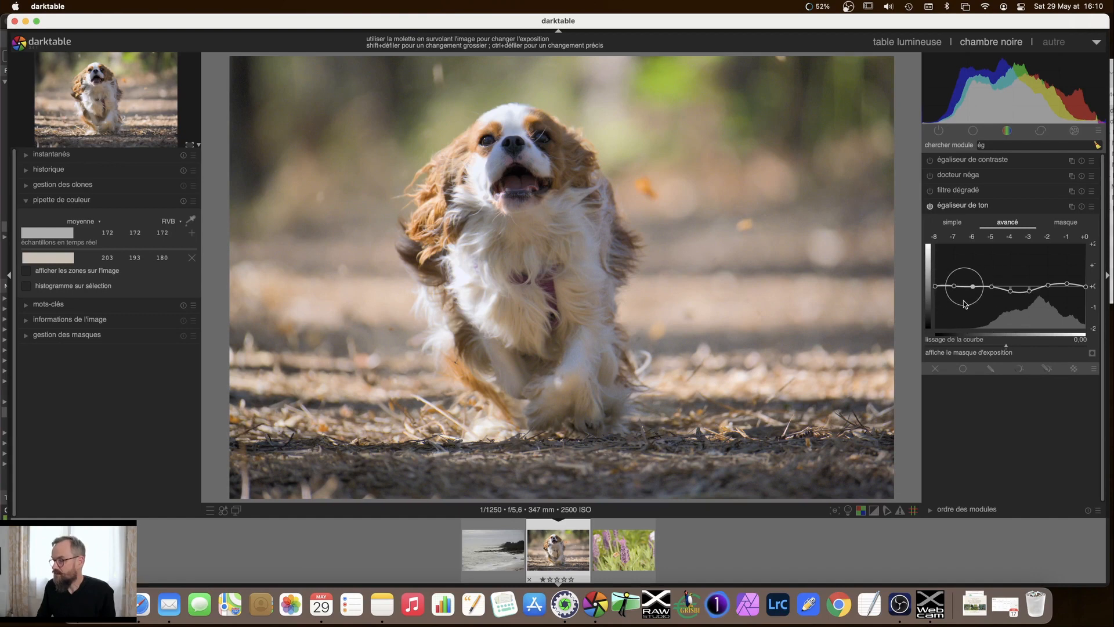
# - Try lowering the -8 EV end of the curve, restore it, and lower the curve slightly around -5 EV while raising it around -2 EV
pyautogui.moveTo(934, 288); pyautogui.dragTo(934, 312)
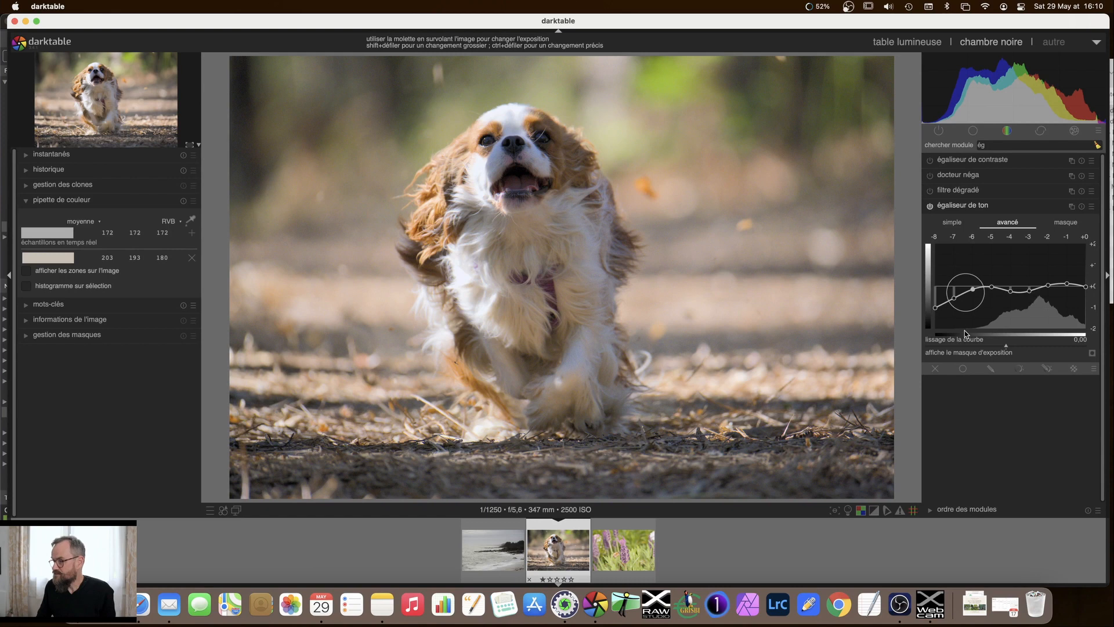
pyautogui.moveTo(938, 308); pyautogui.dragTo(992, 292)
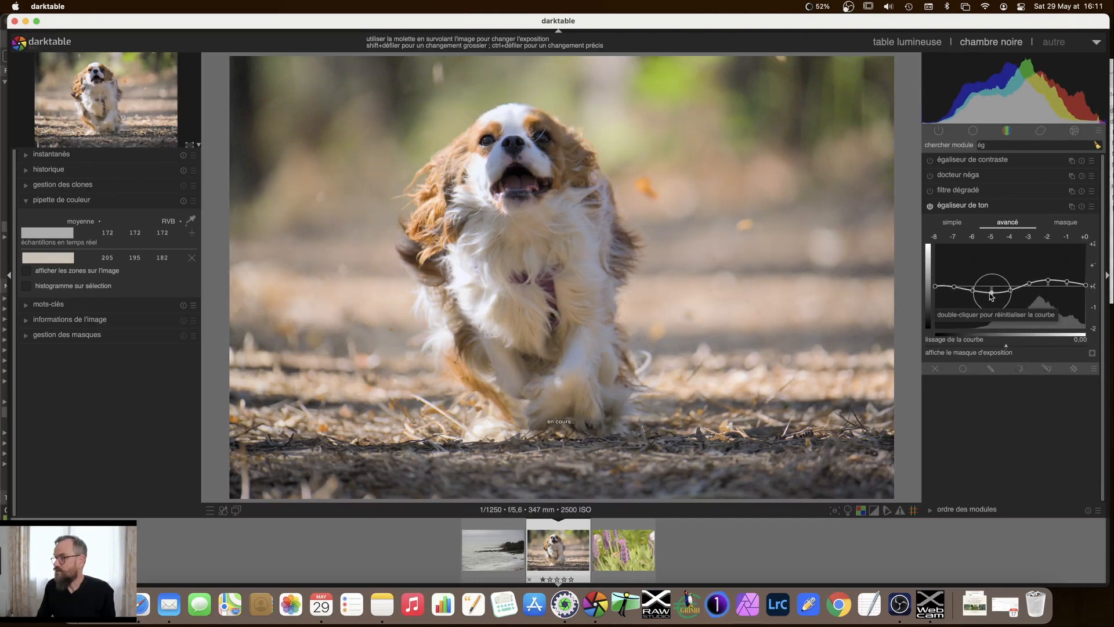
# - Compare the tone equalizer's exposure values in the simple view with the curve in the advanced view
pyautogui.click(963, 206)
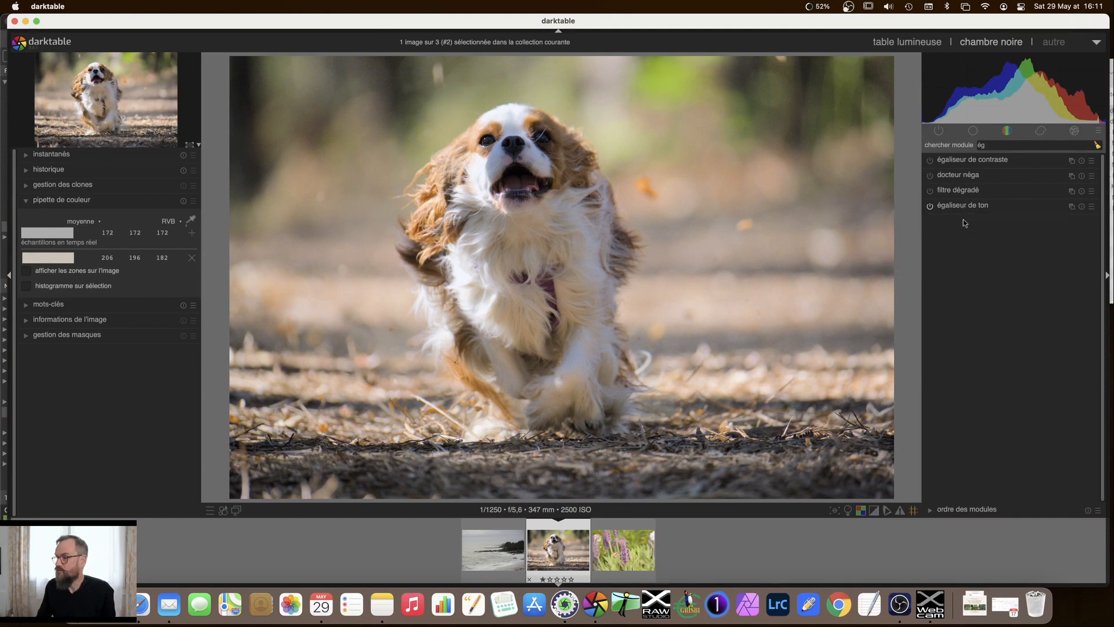
pyautogui.click(959, 210)
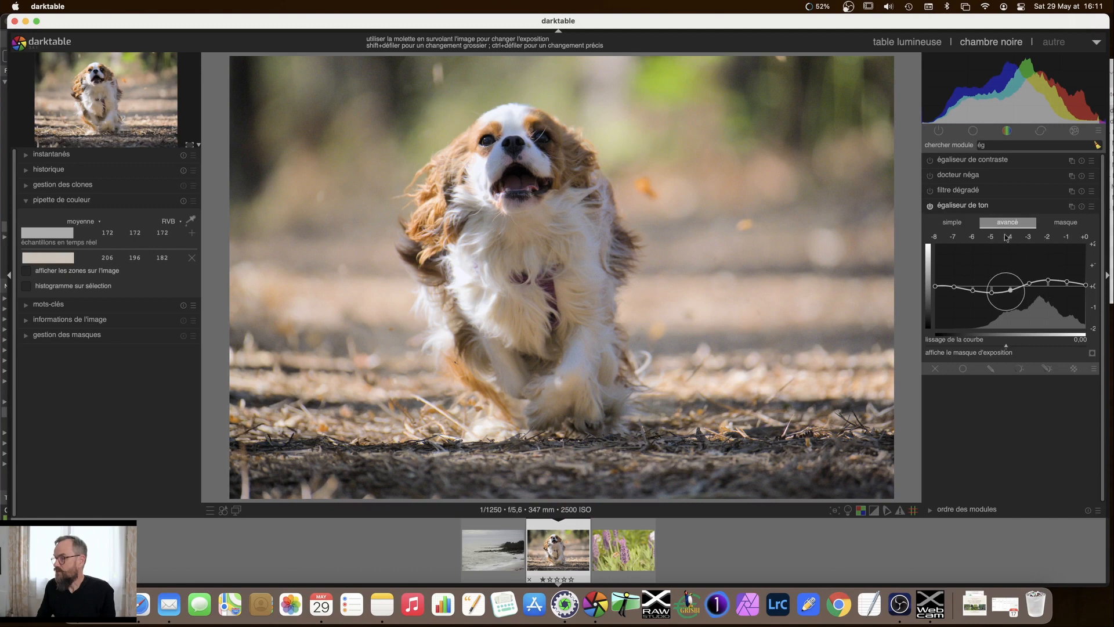
pyautogui.click(951, 224)
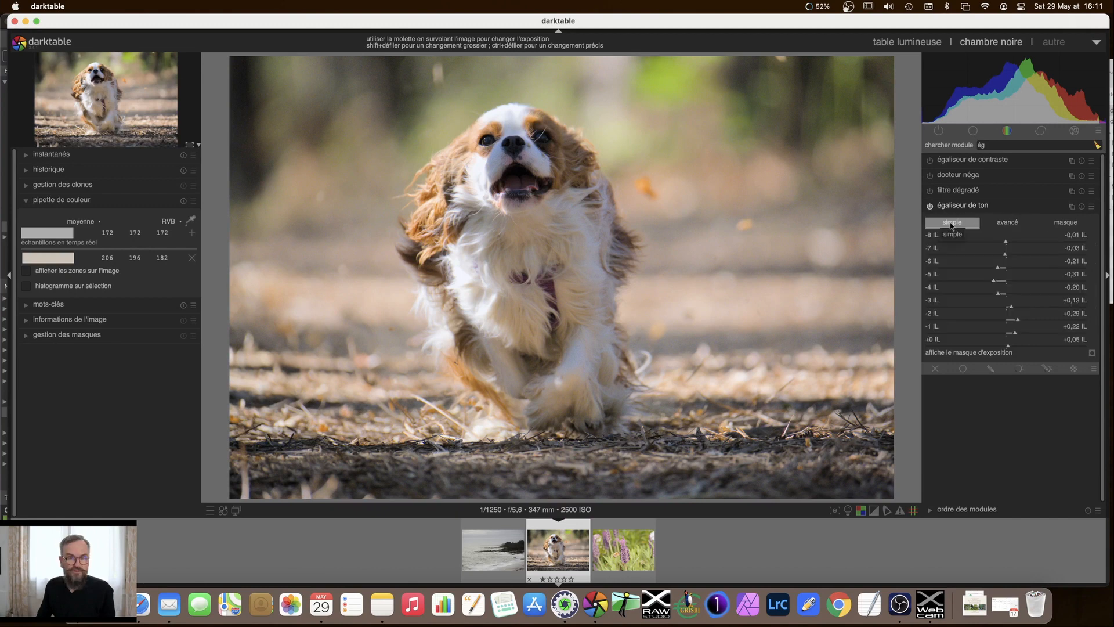
pyautogui.click(1011, 224)
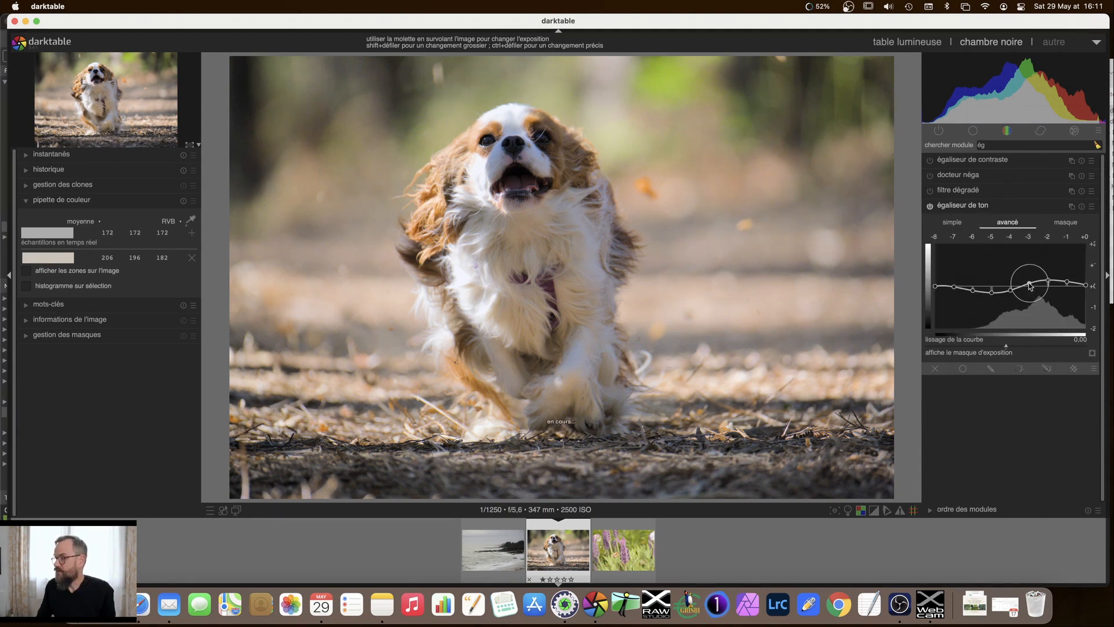
pyautogui.moveTo(1029, 282); pyautogui.dragTo(1030, 284)
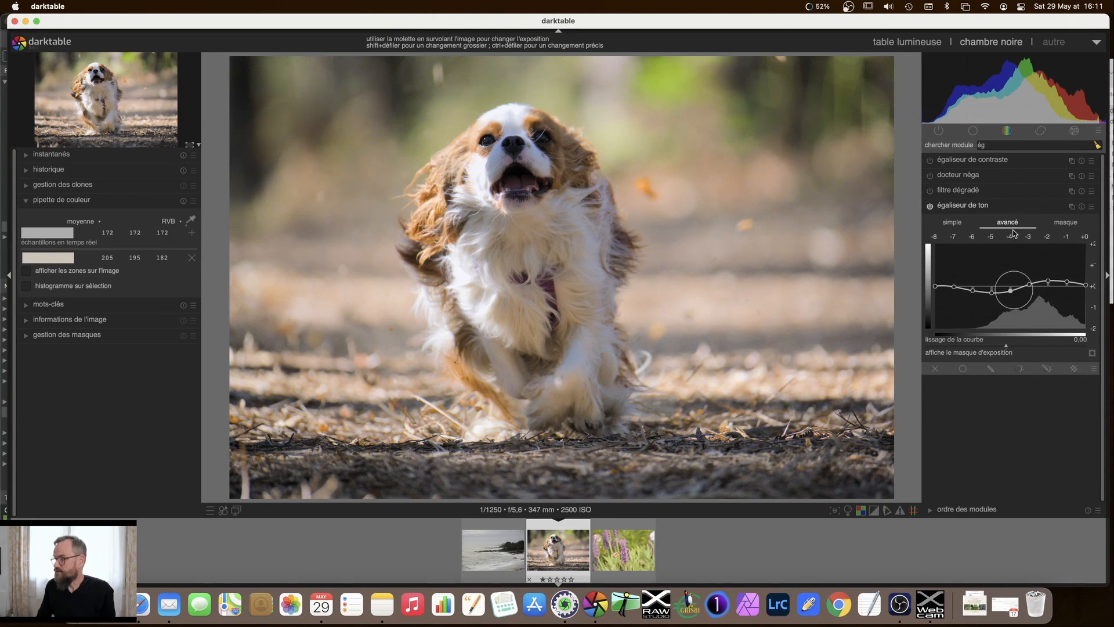
pyautogui.click(959, 224)
pyautogui.click(1007, 223)
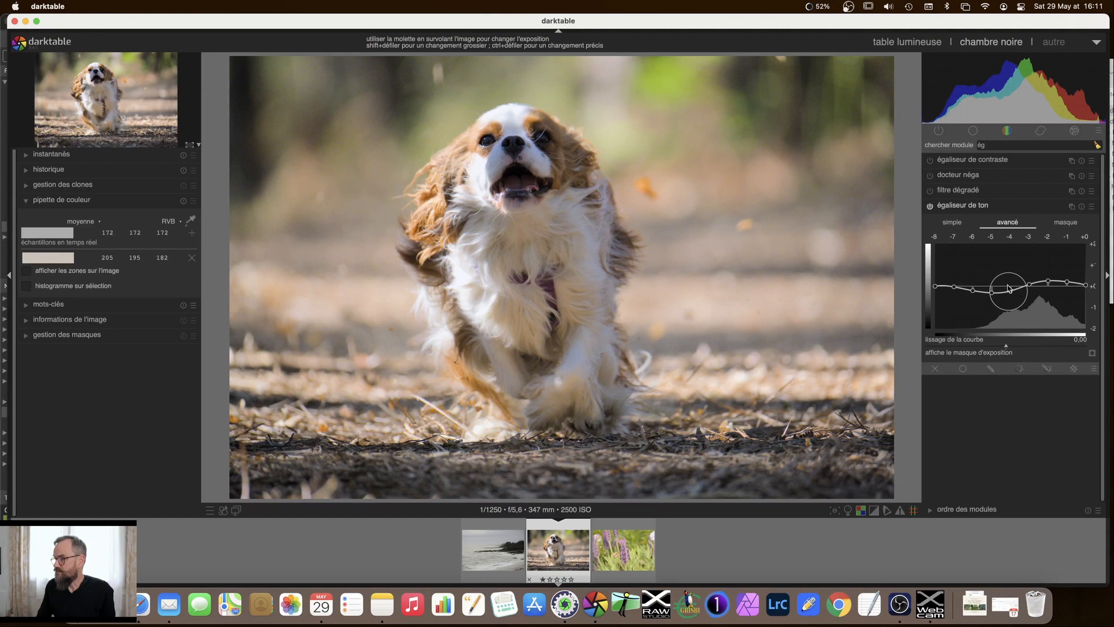
# - Reset the tone equalizer and reapply the preset "simple courbe des tonalités"
pyautogui.click(1091, 206)
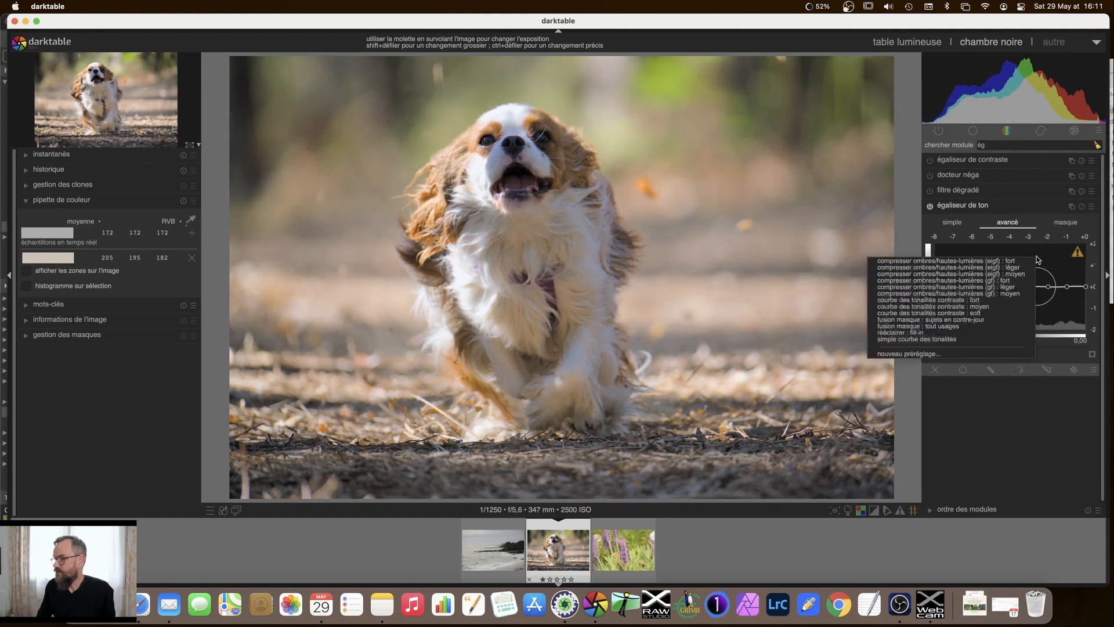
pyautogui.click(998, 340)
# - Try lowering the -2 EV slider to -1.35 EV in the simple view, inspect the resulting curve, and restore the slider to 0.00
pyautogui.click(953, 223)
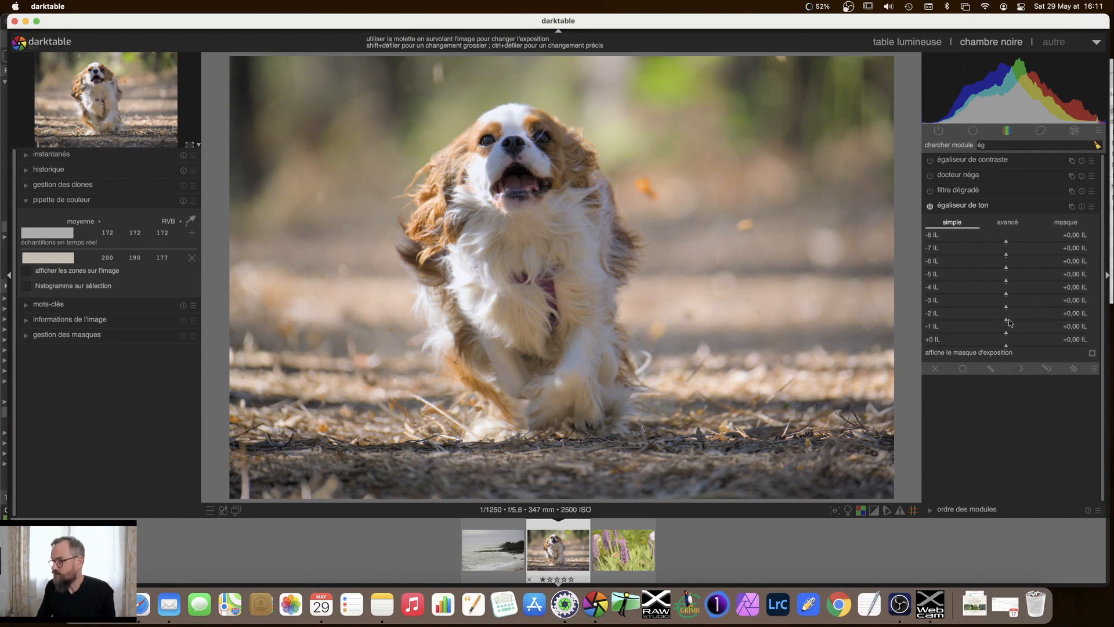
pyautogui.moveTo(1006, 323); pyautogui.dragTo(993, 323)
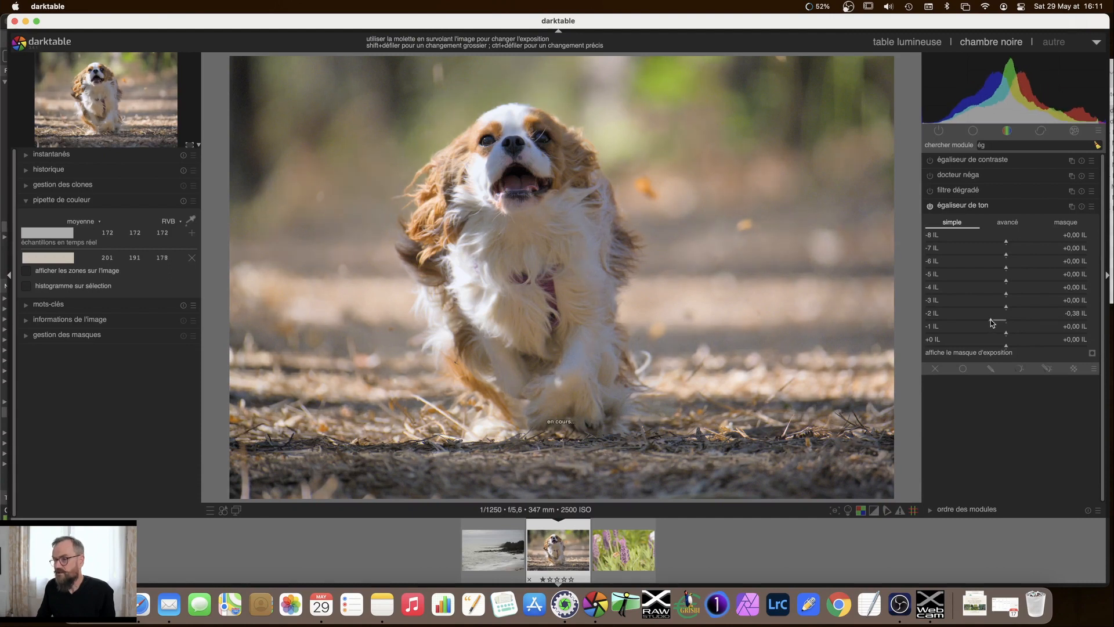
pyautogui.moveTo(967, 323); pyautogui.dragTo(945, 323)
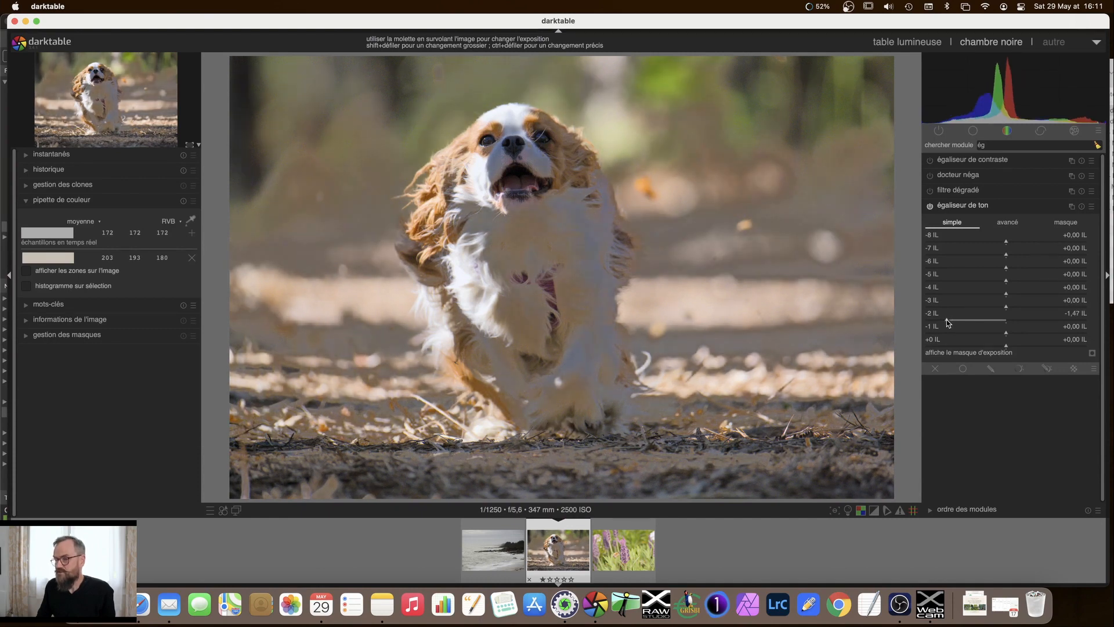
pyautogui.moveTo(947, 323); pyautogui.dragTo(951, 323)
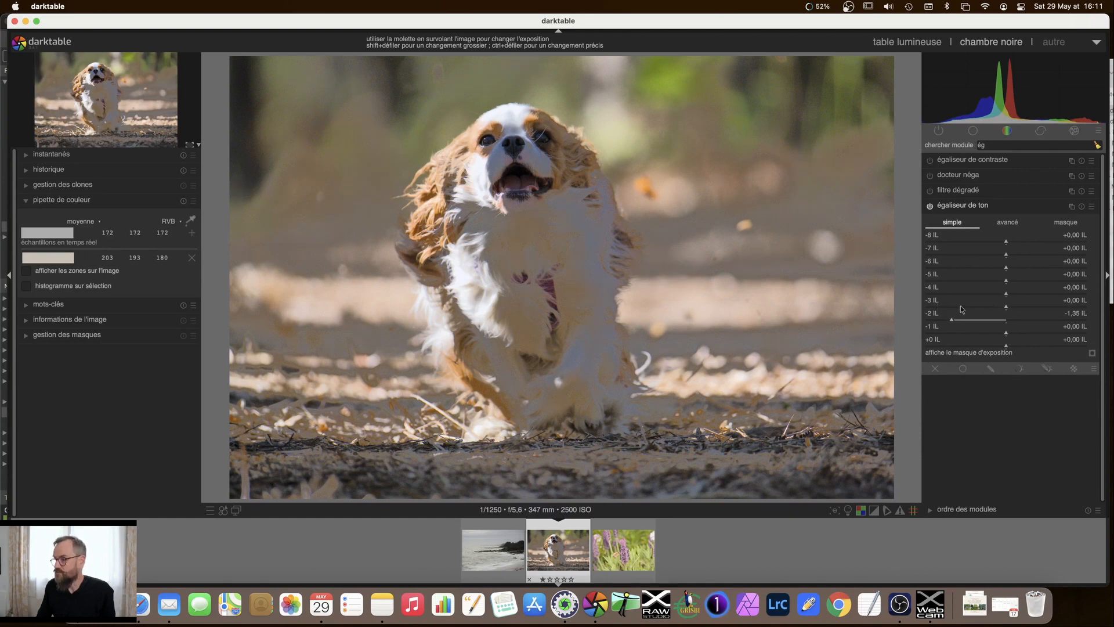
pyautogui.click(1015, 222)
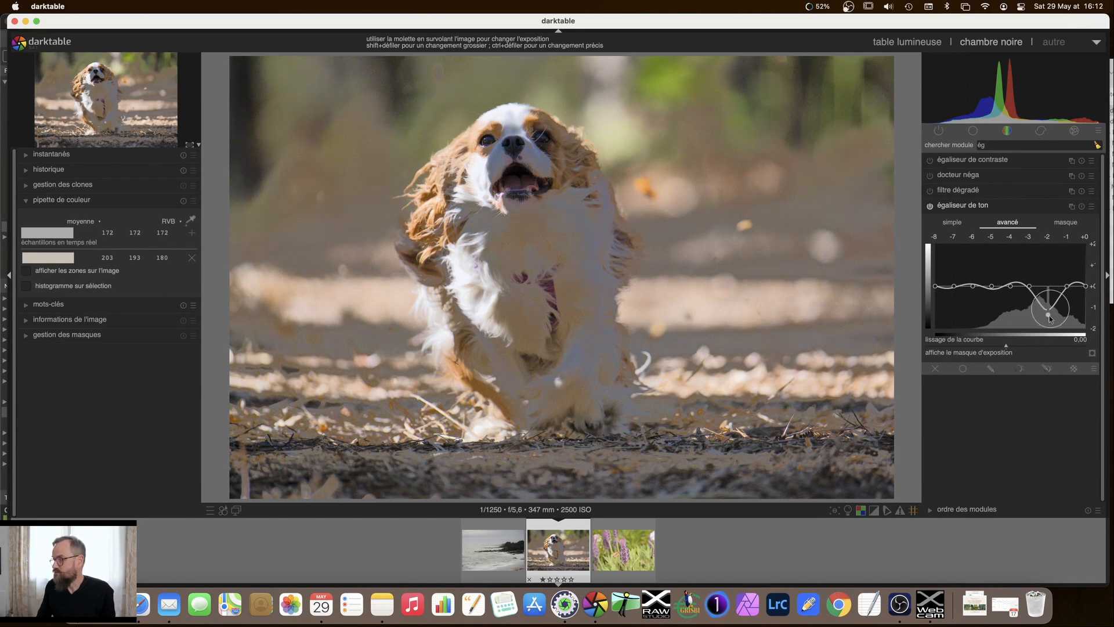
pyautogui.click(954, 223)
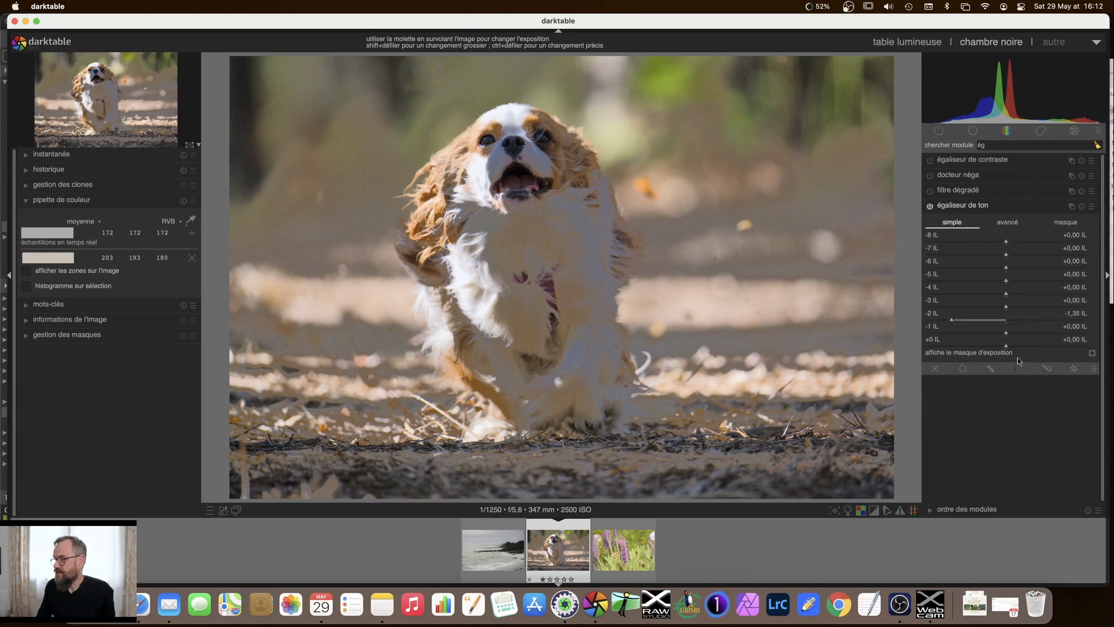
pyautogui.click(1007, 323)
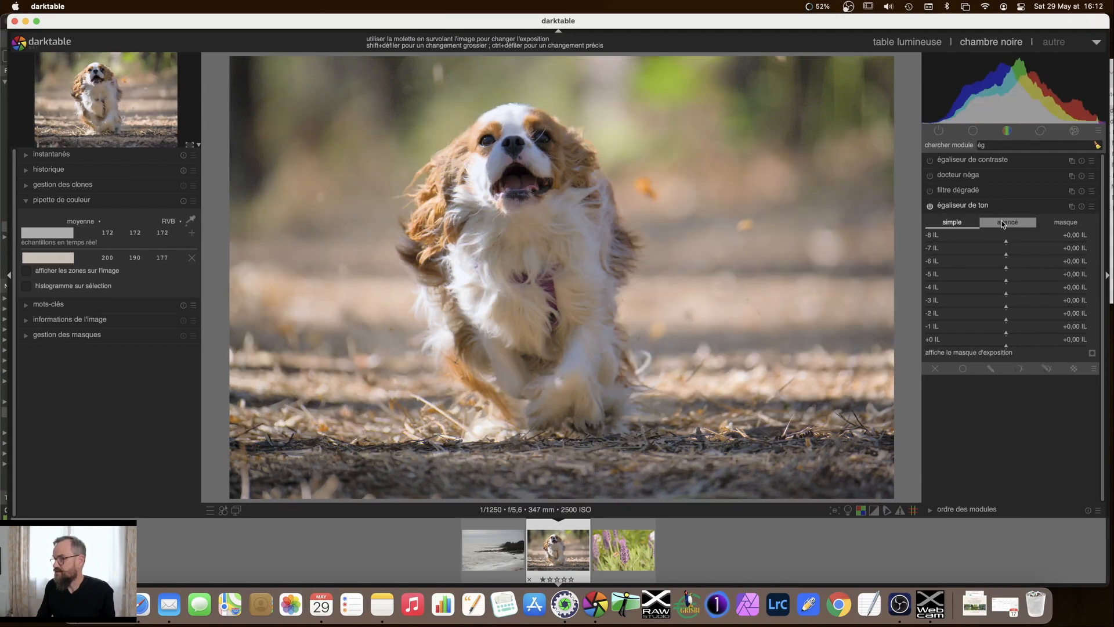
# - Lower the advanced curve around -5 and -4 EV, raise it around -2 EV, and try curve smoothing before restoring it to 0.00
pyautogui.click(1004, 224)
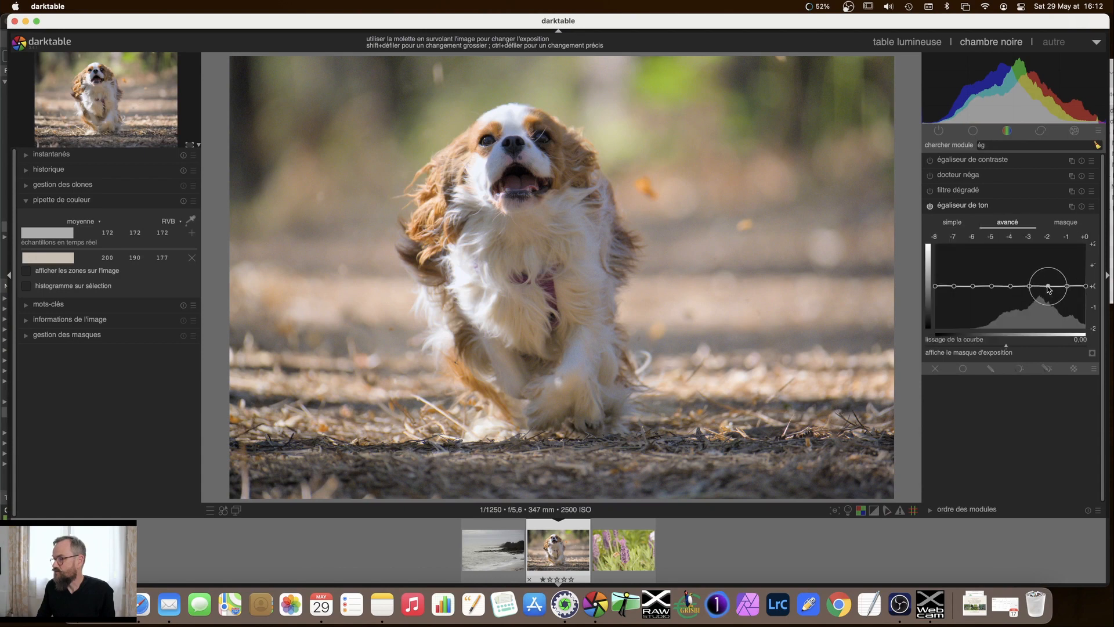
pyautogui.moveTo(999, 284); pyautogui.dragTo(1048, 275)
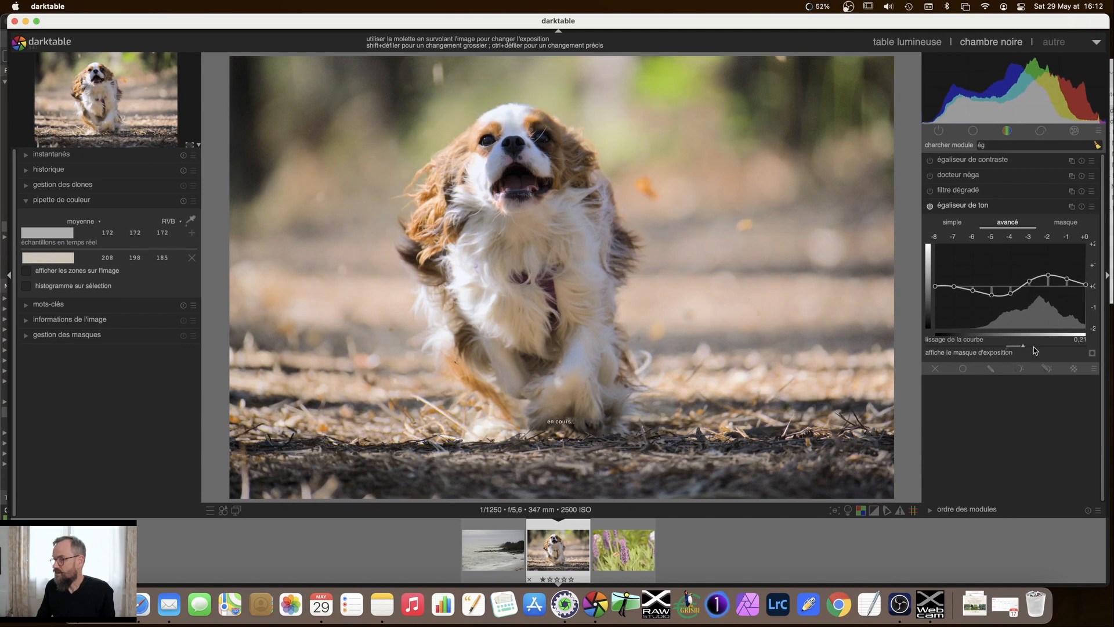
pyautogui.moveTo(1049, 349); pyautogui.dragTo(1011, 350)
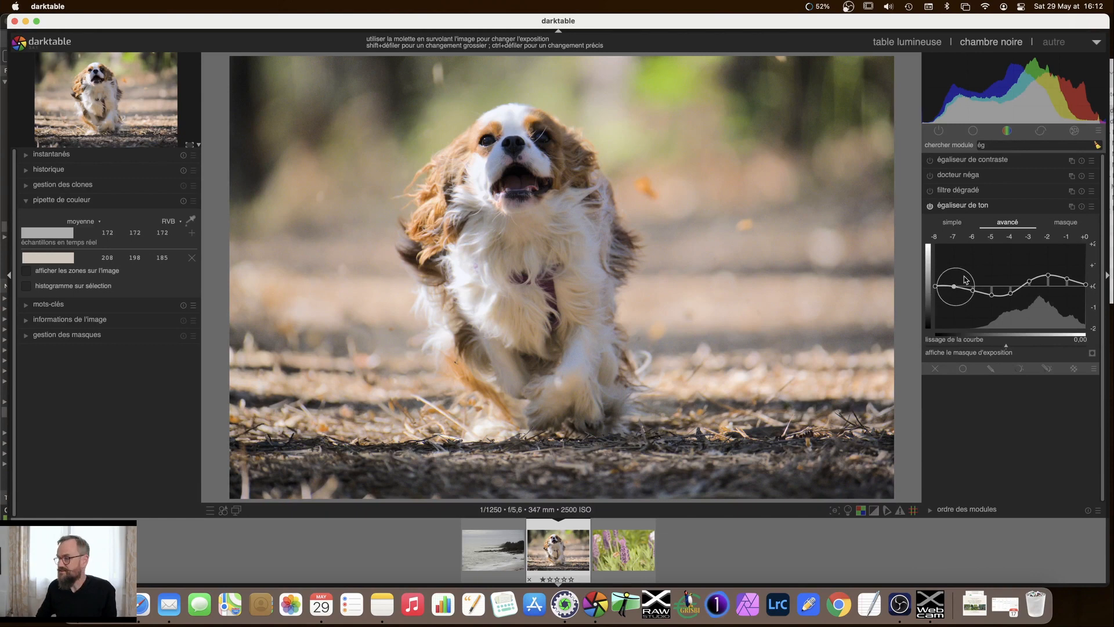
pyautogui.click(973, 208)
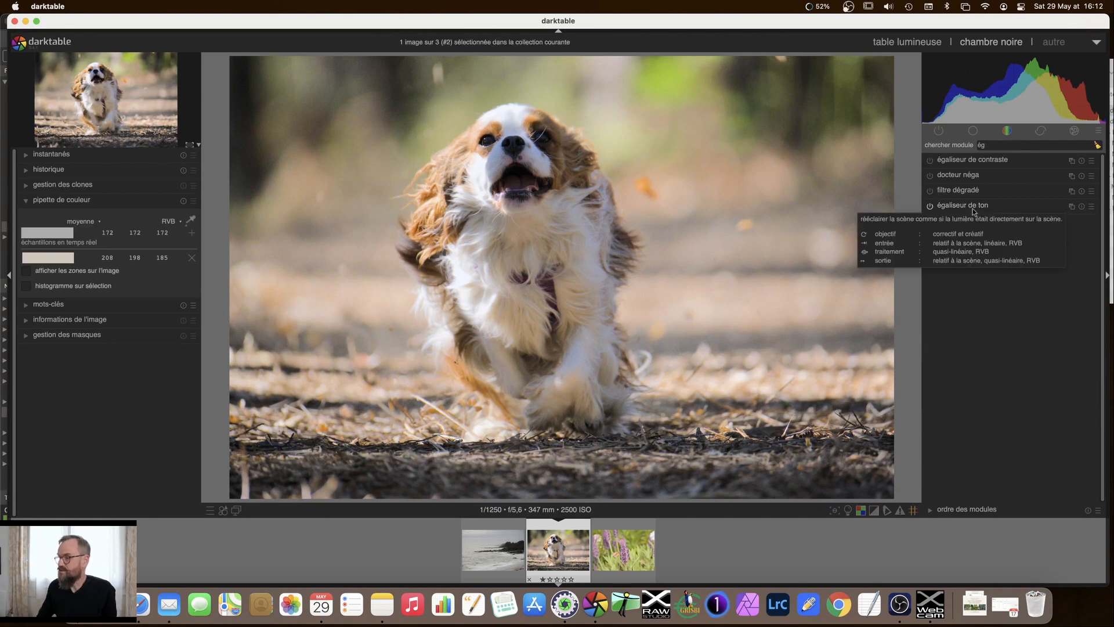